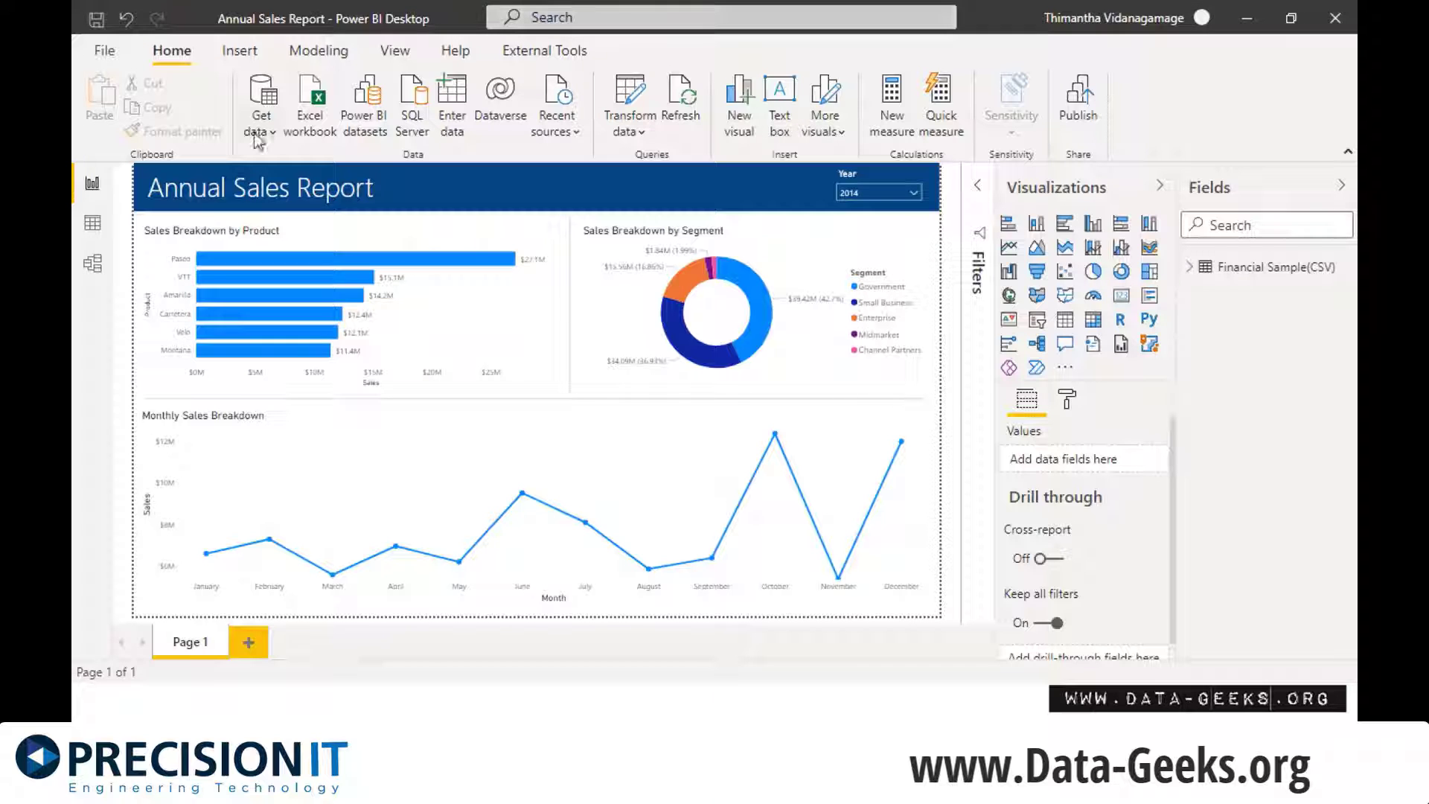
Allow report readers to personalize visuals to suit their needs in the current file's report settings
left_click(103, 52)
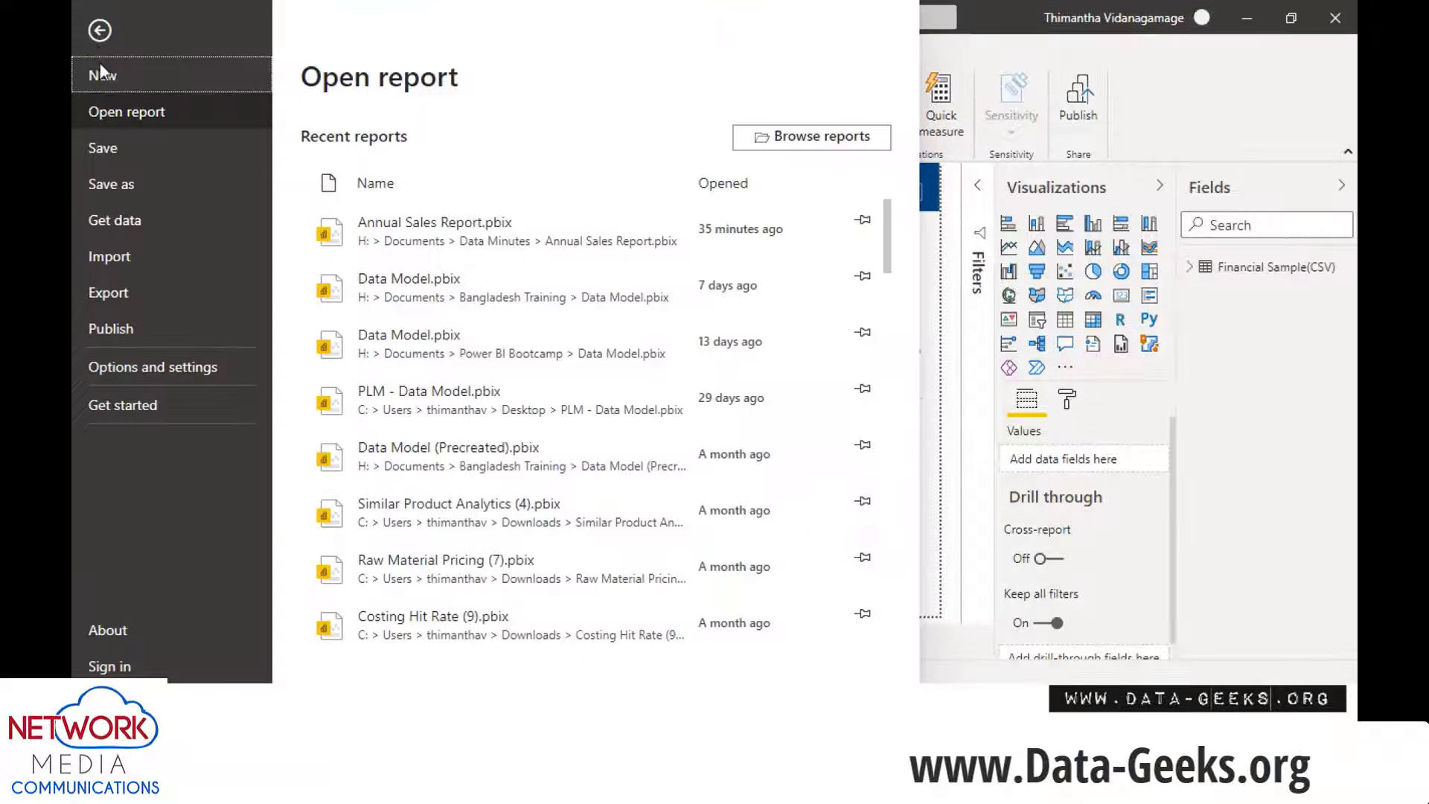
left_click(149, 369)
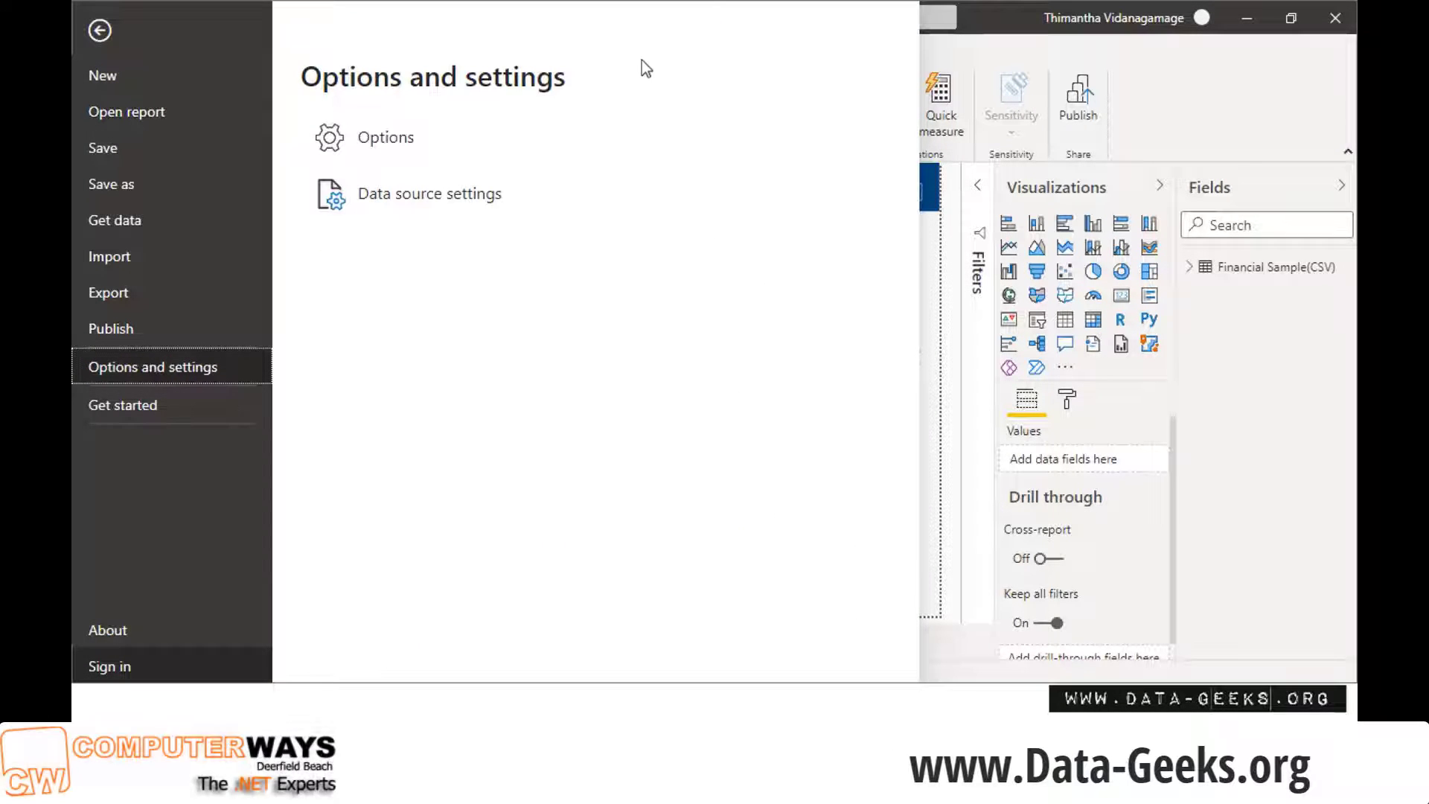
left_click(390, 150)
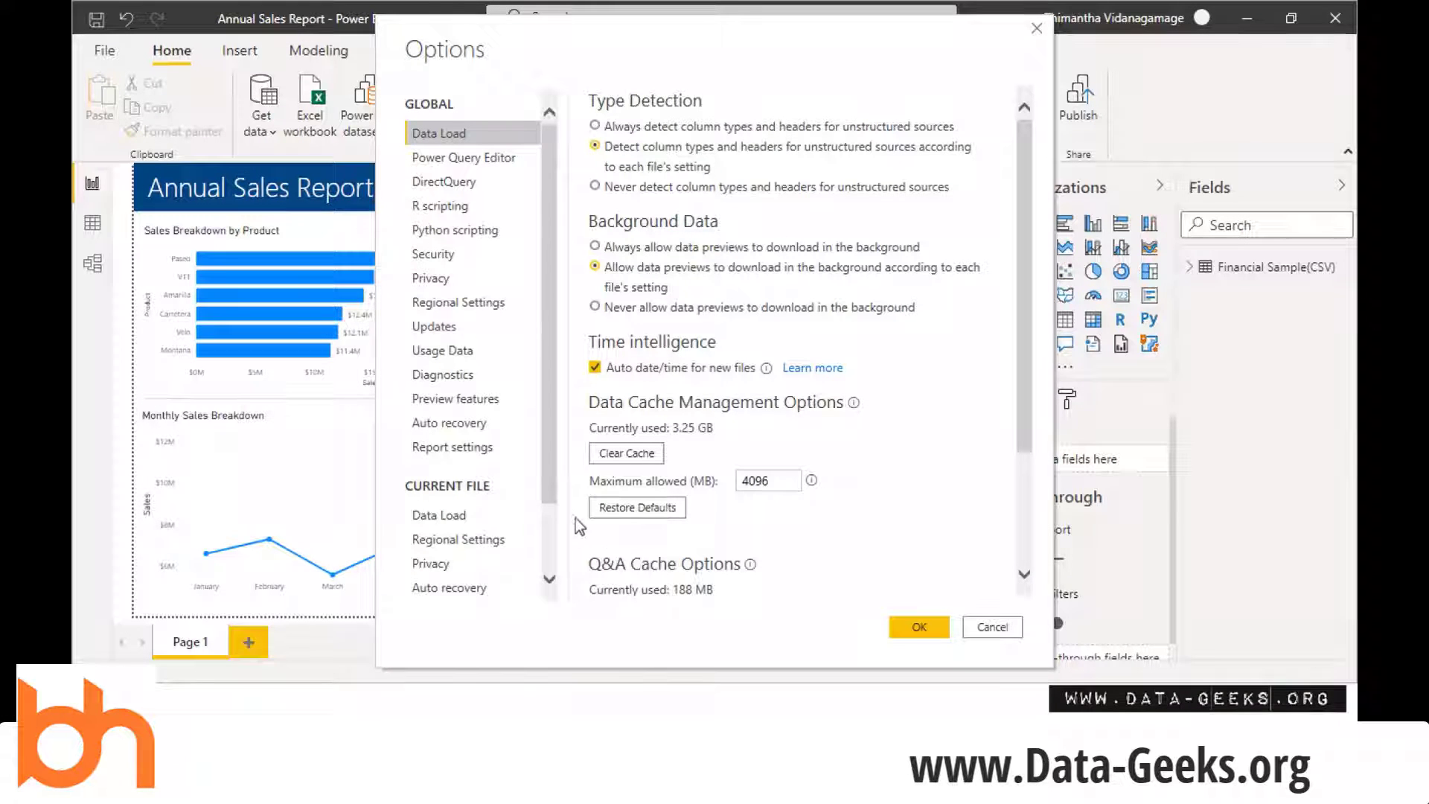
left_click(549, 579)
left_click(549, 580)
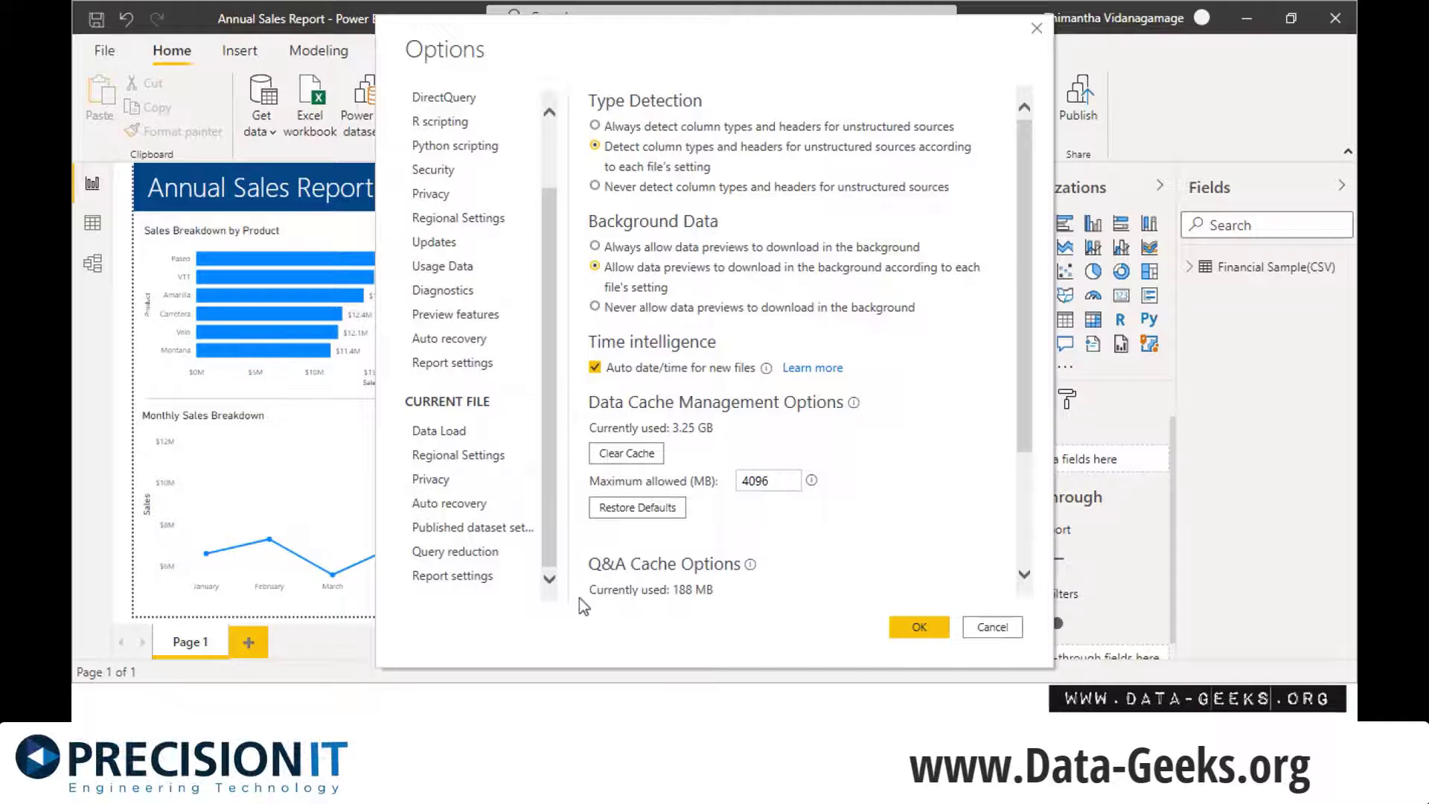
left_click(465, 576)
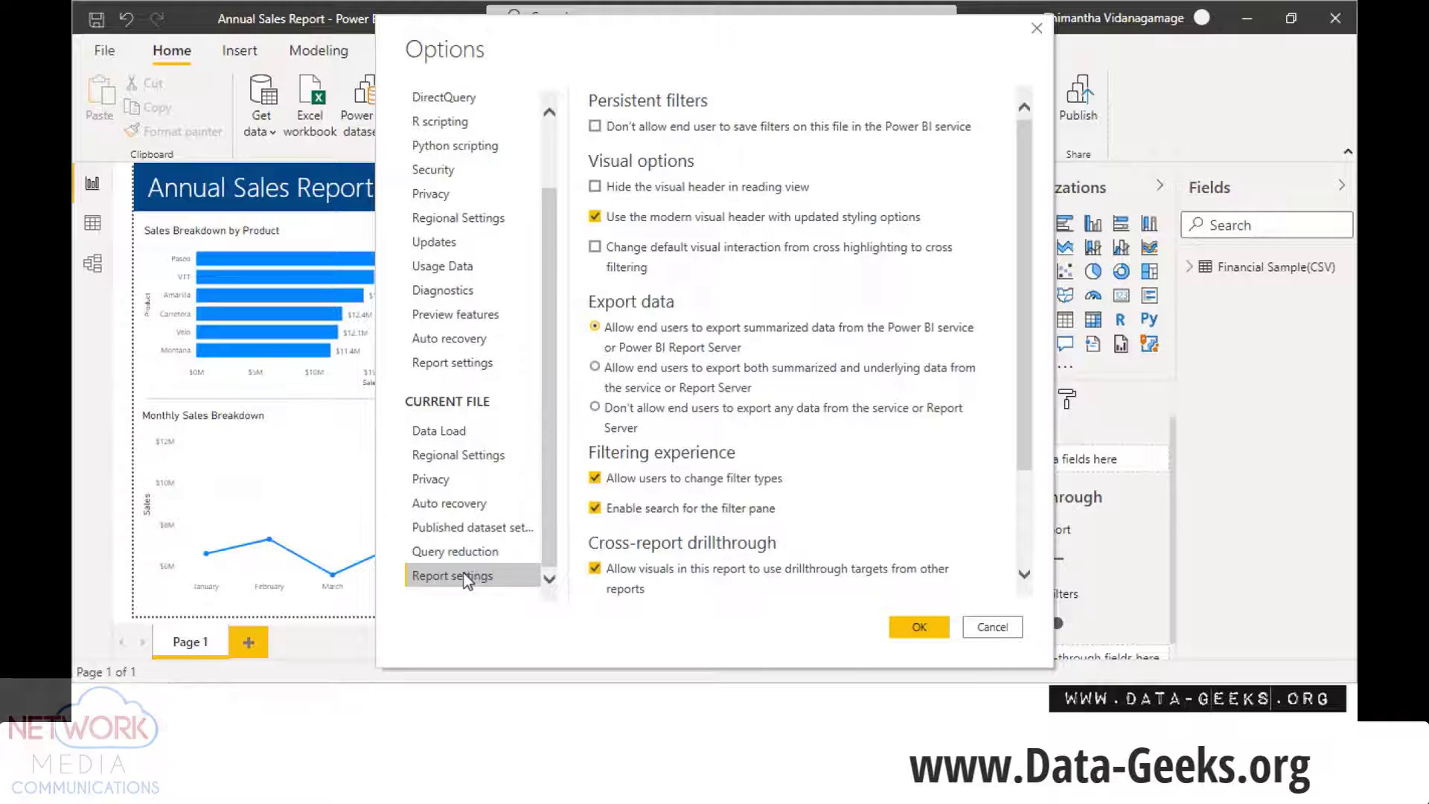
left_click(1025, 574)
scroll(1025, 574, "down", 3)
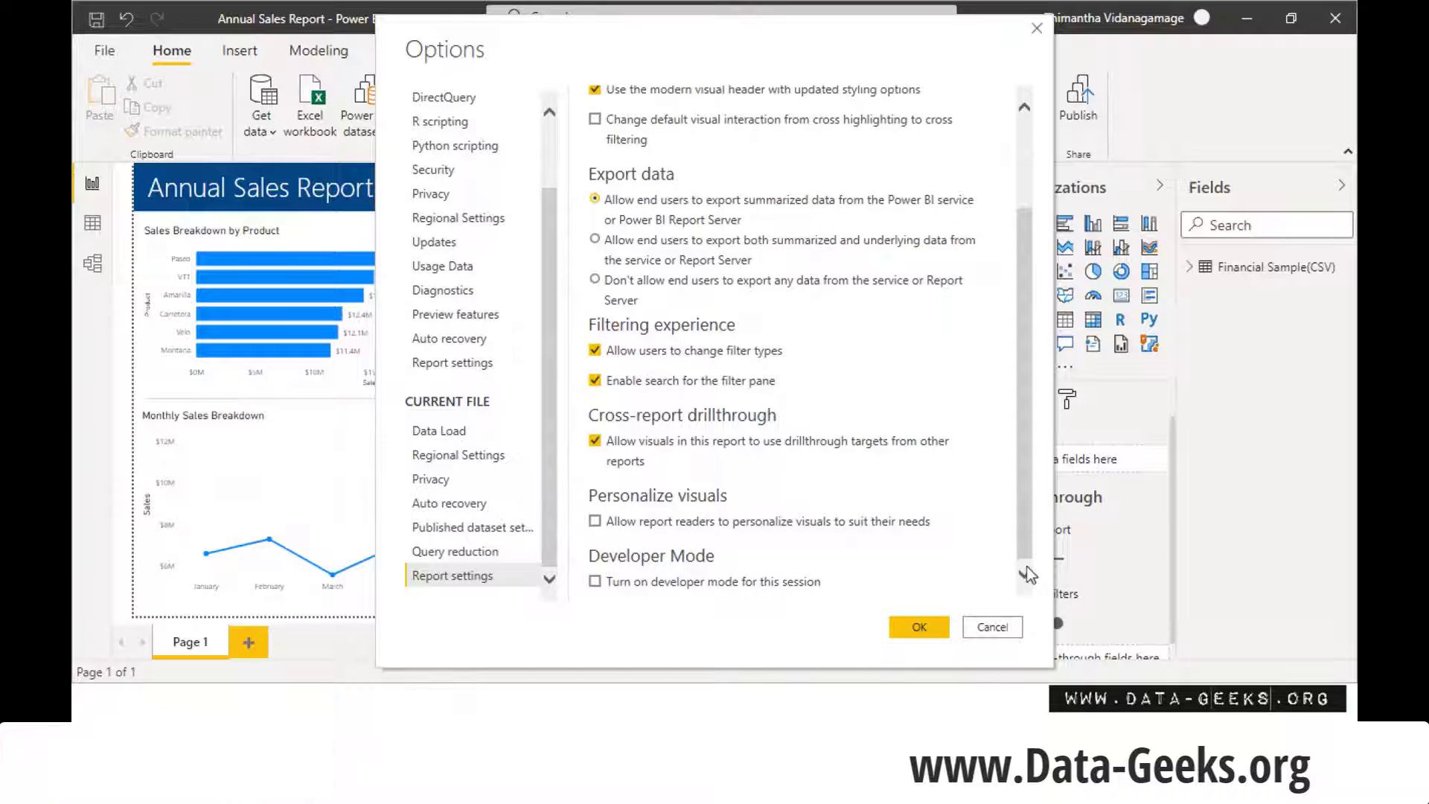
left_click(1025, 572)
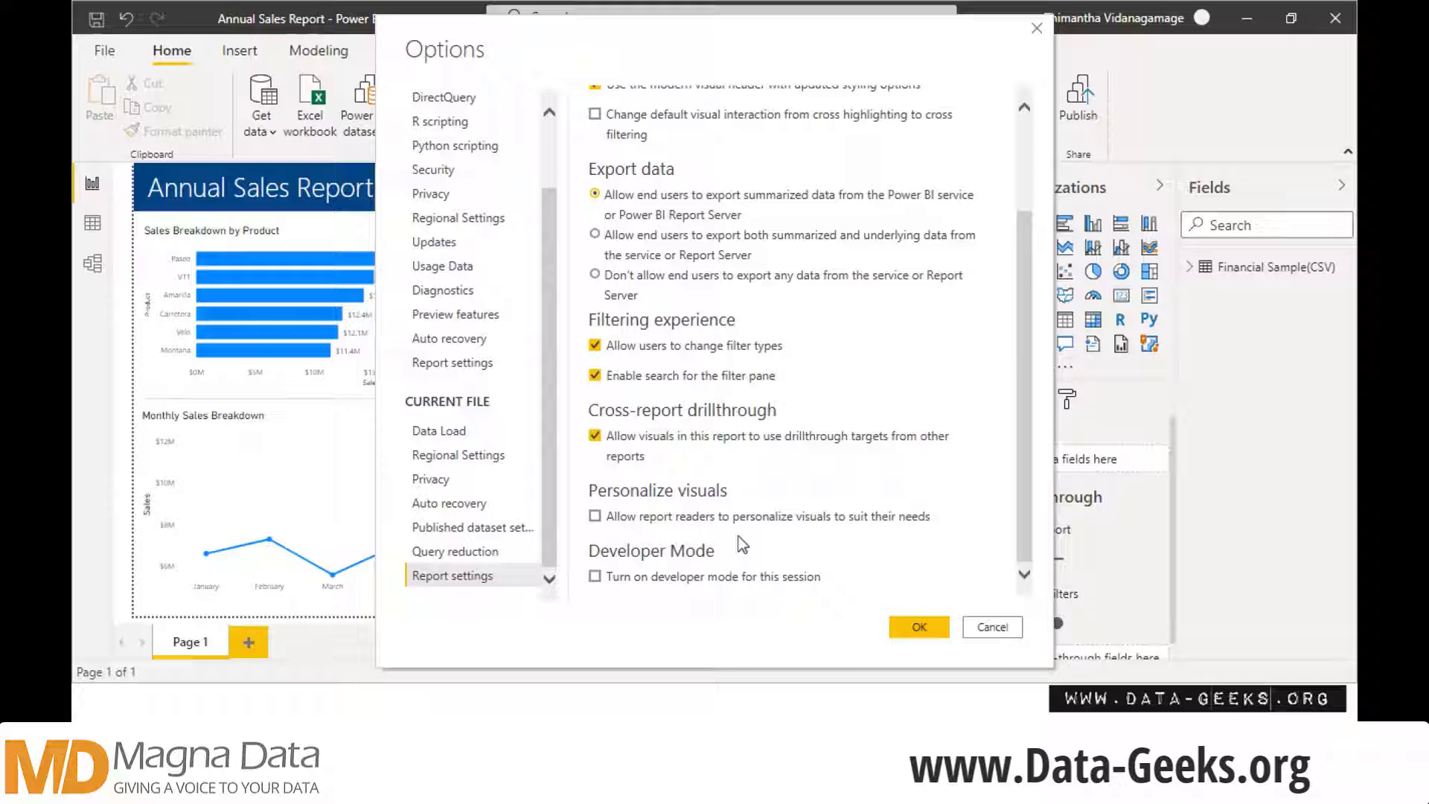
left_click(843, 516)
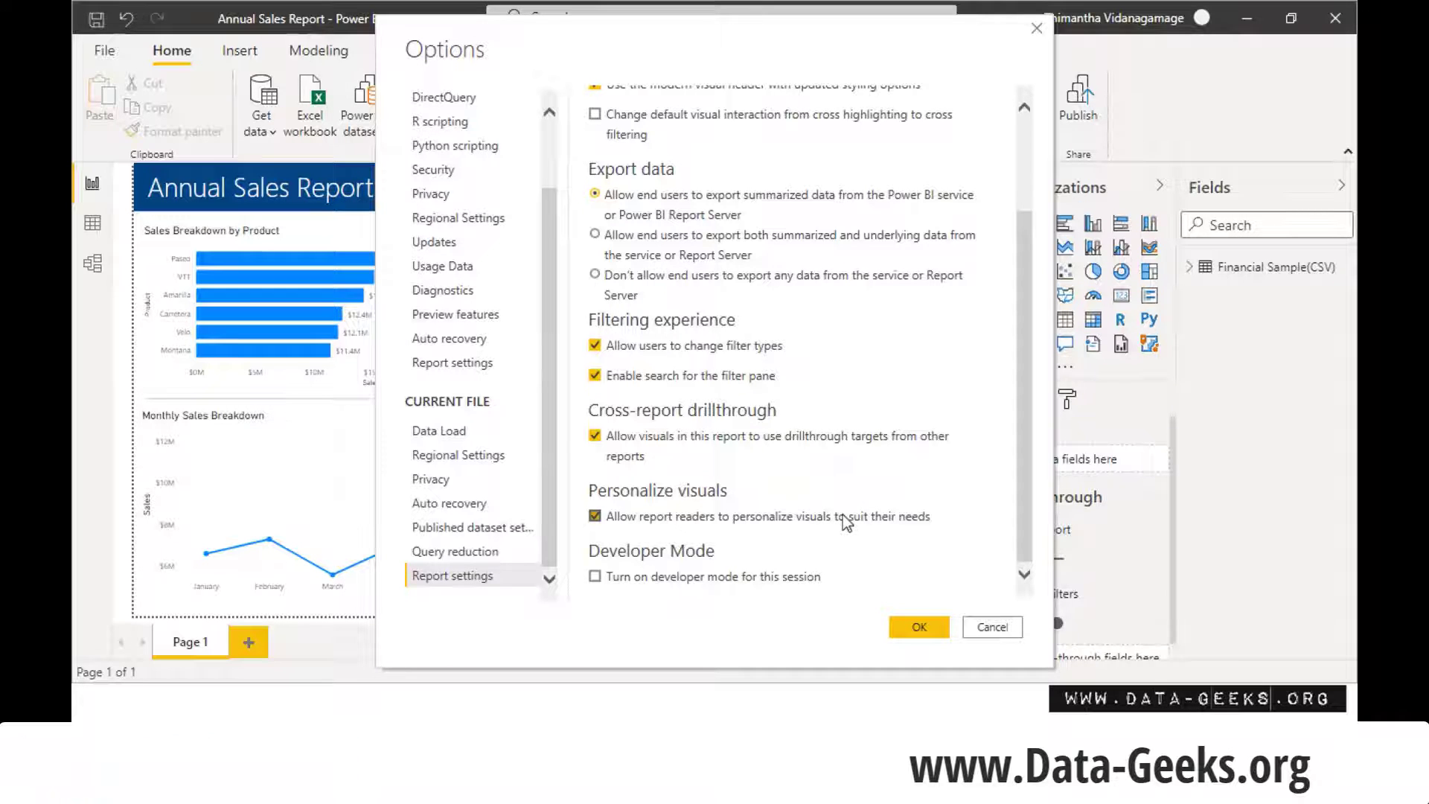
left_click(916, 626)
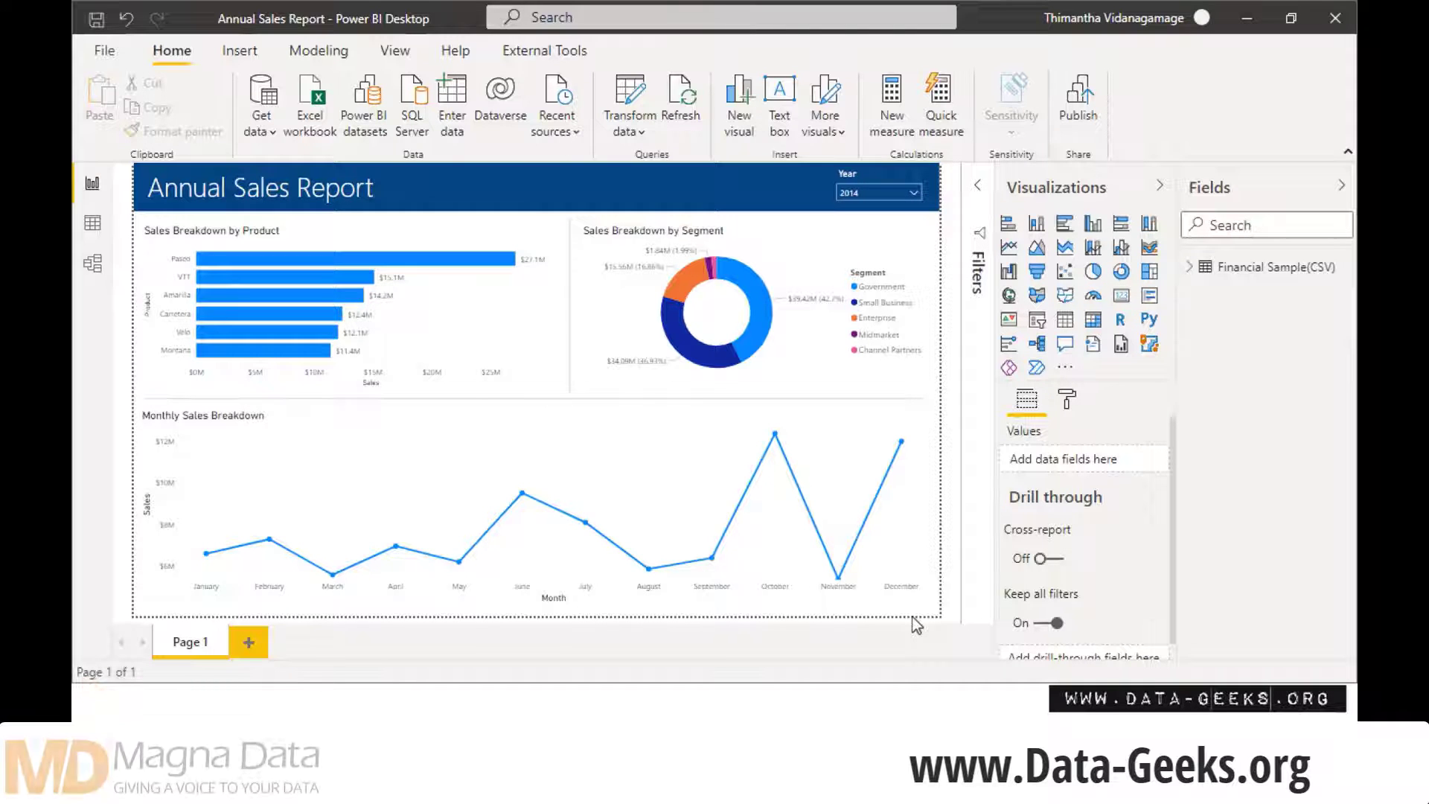
Examine the Year slicer's formatting options down to the visual header setting
left_click(836, 169)
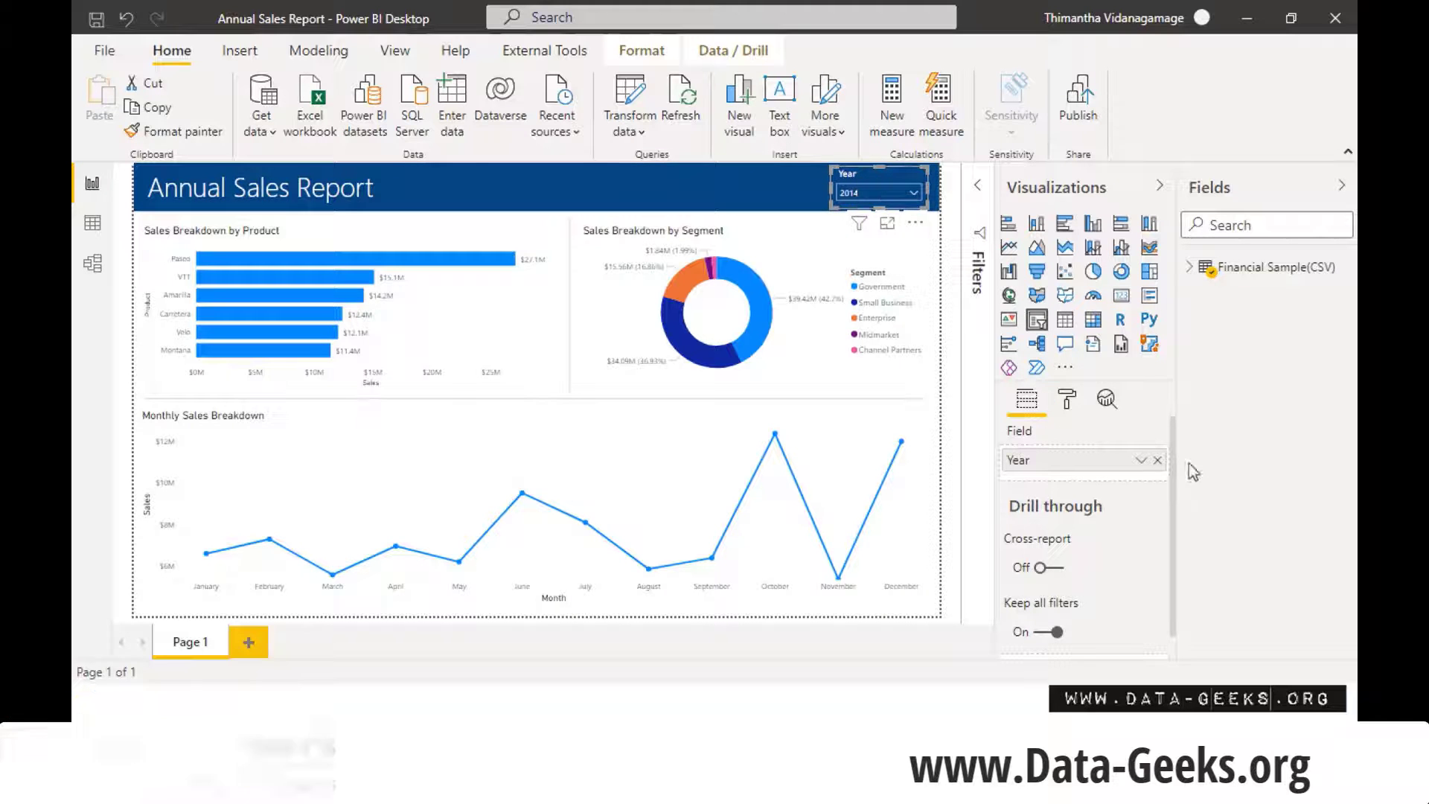
left_click(1066, 404)
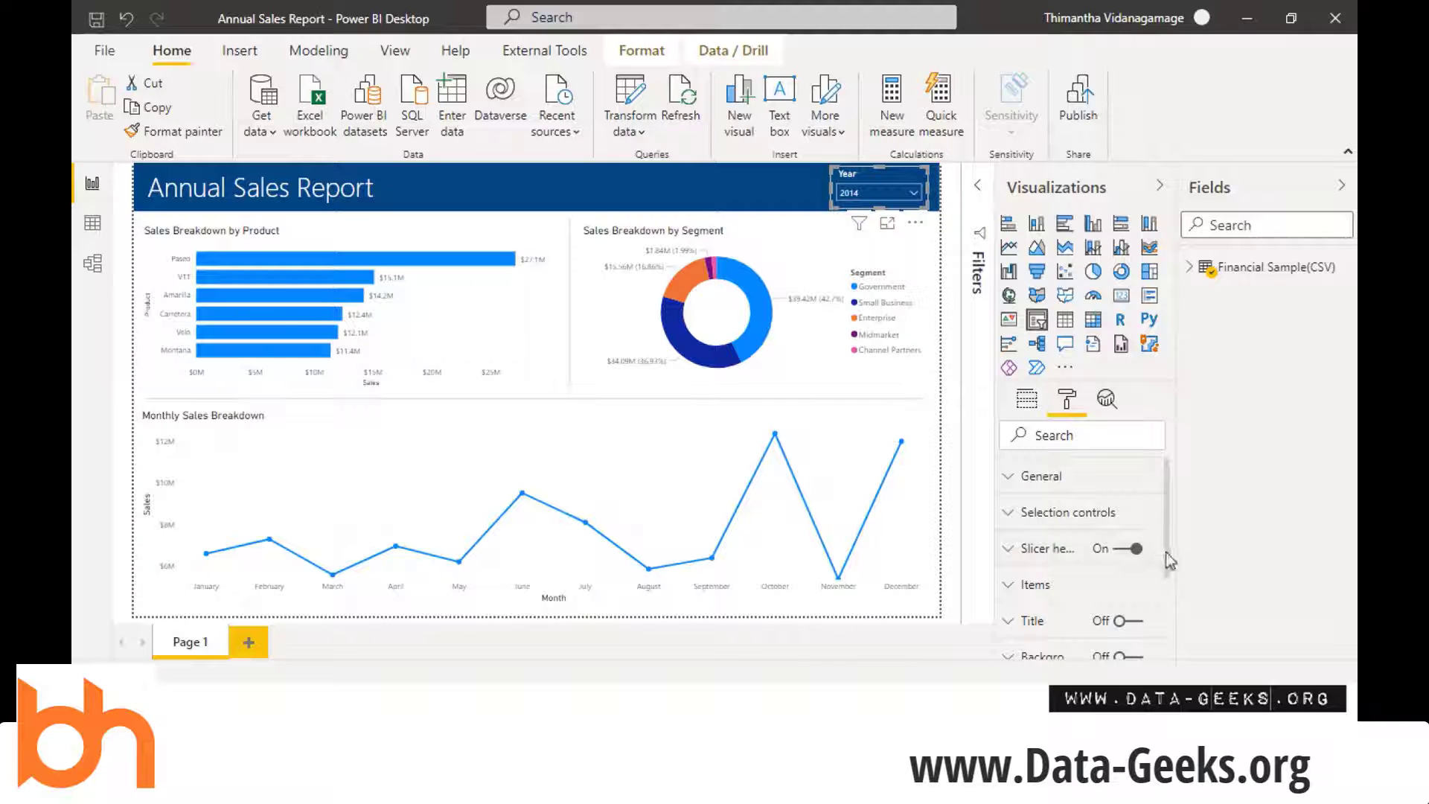
left_click_drag(1167, 559, 1169, 656)
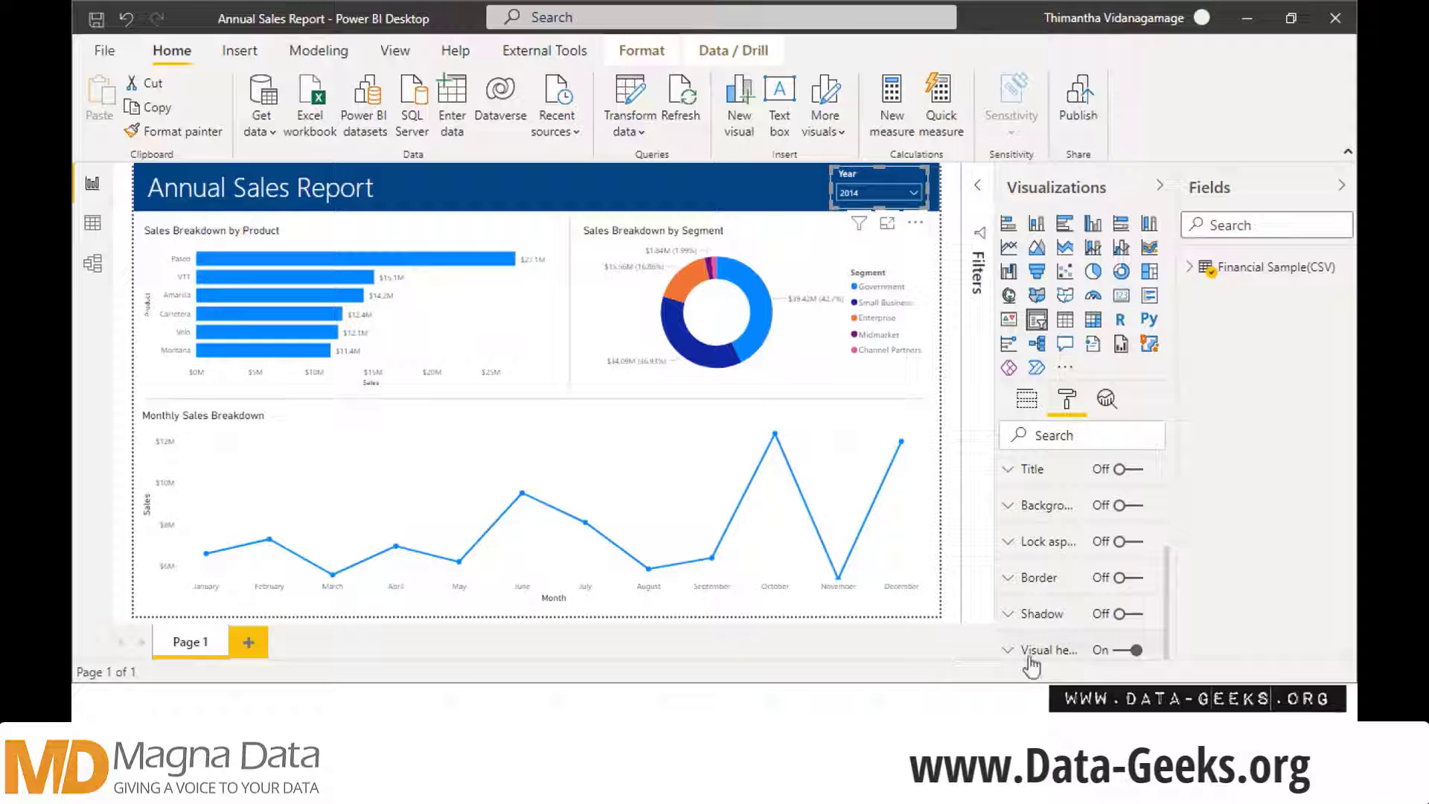
mouse_move(1028, 662)
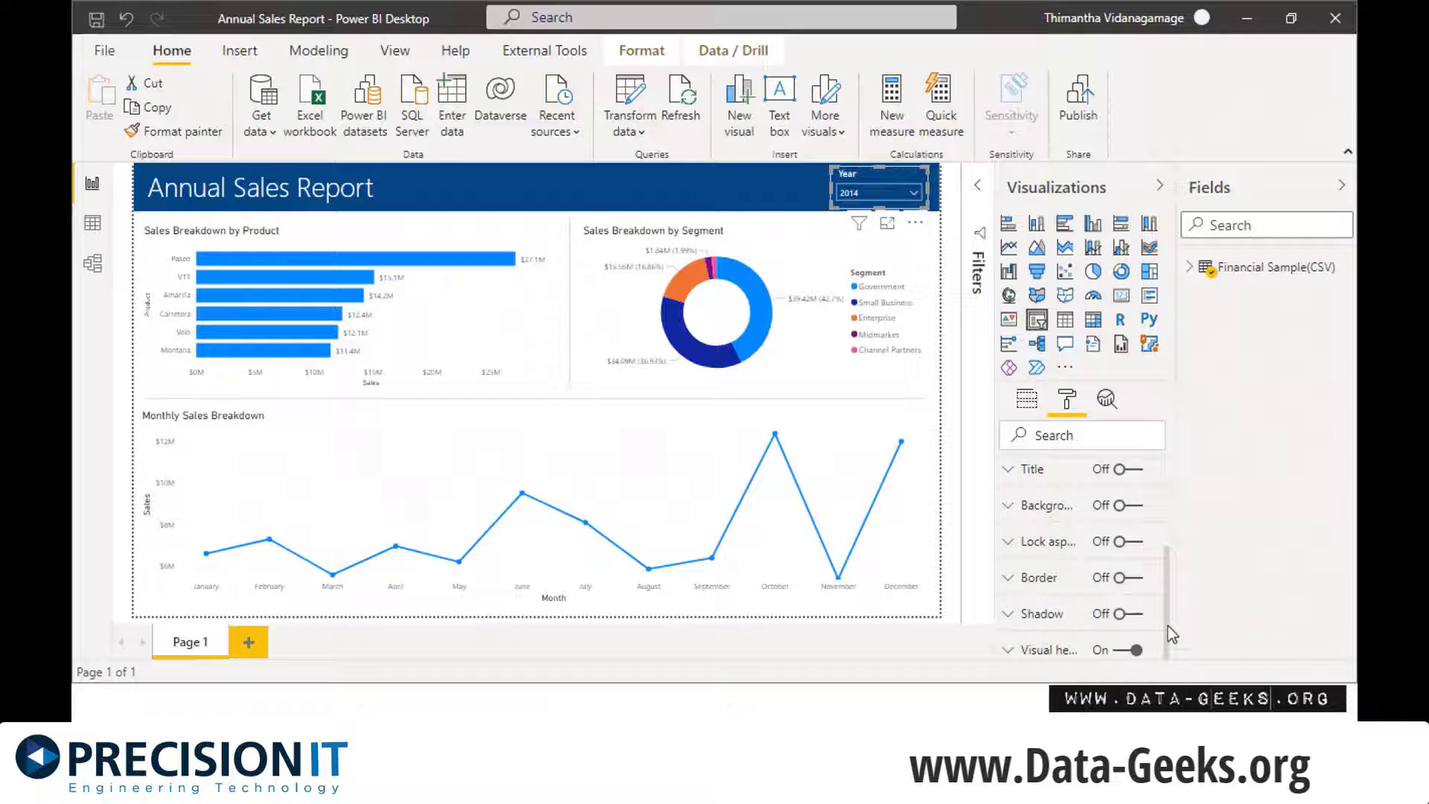
left_click_drag(1168, 627, 1168, 603)
scroll(1176, 570, "up", 2)
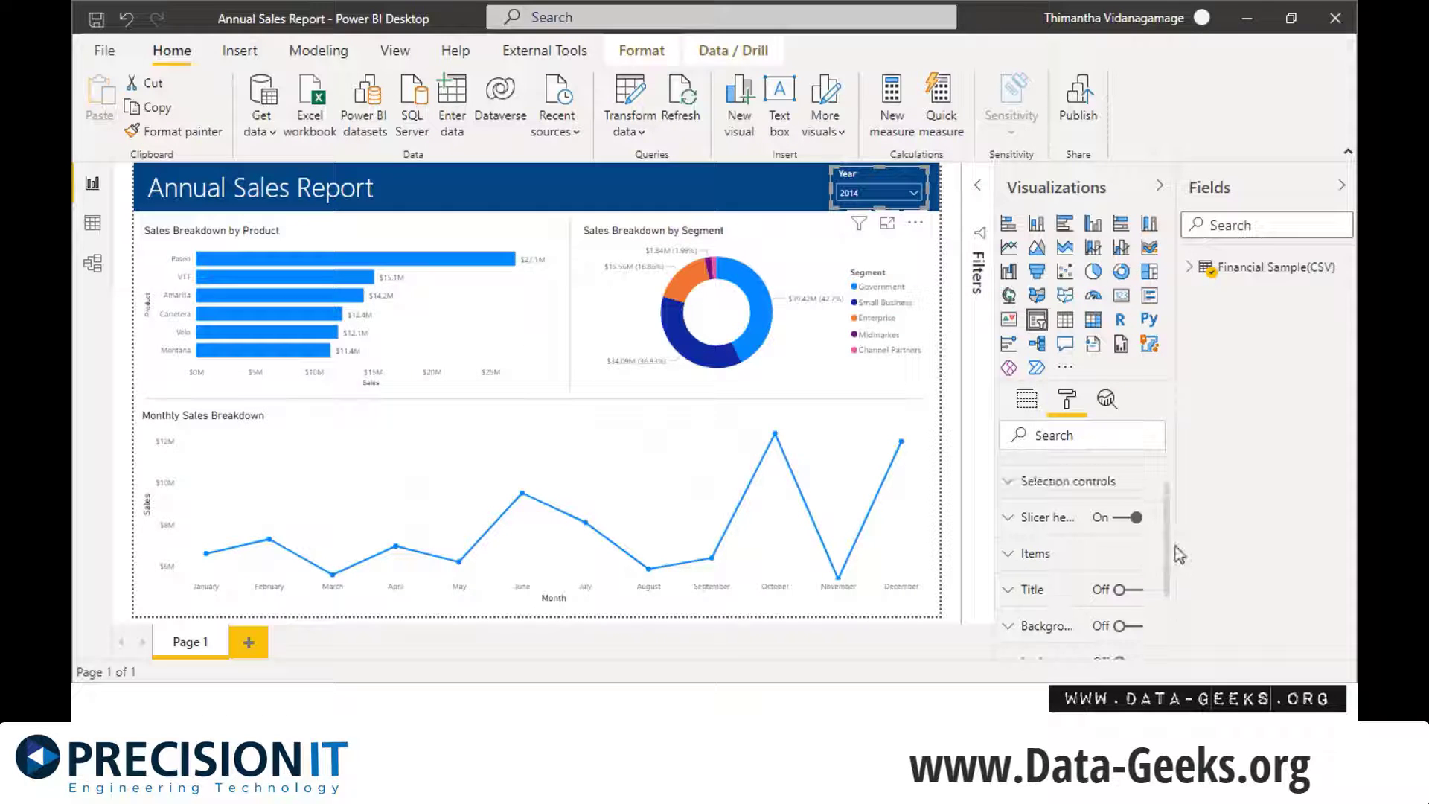
left_click_drag(1170, 546, 1167, 651)
scroll(1169, 547, "up", 3)
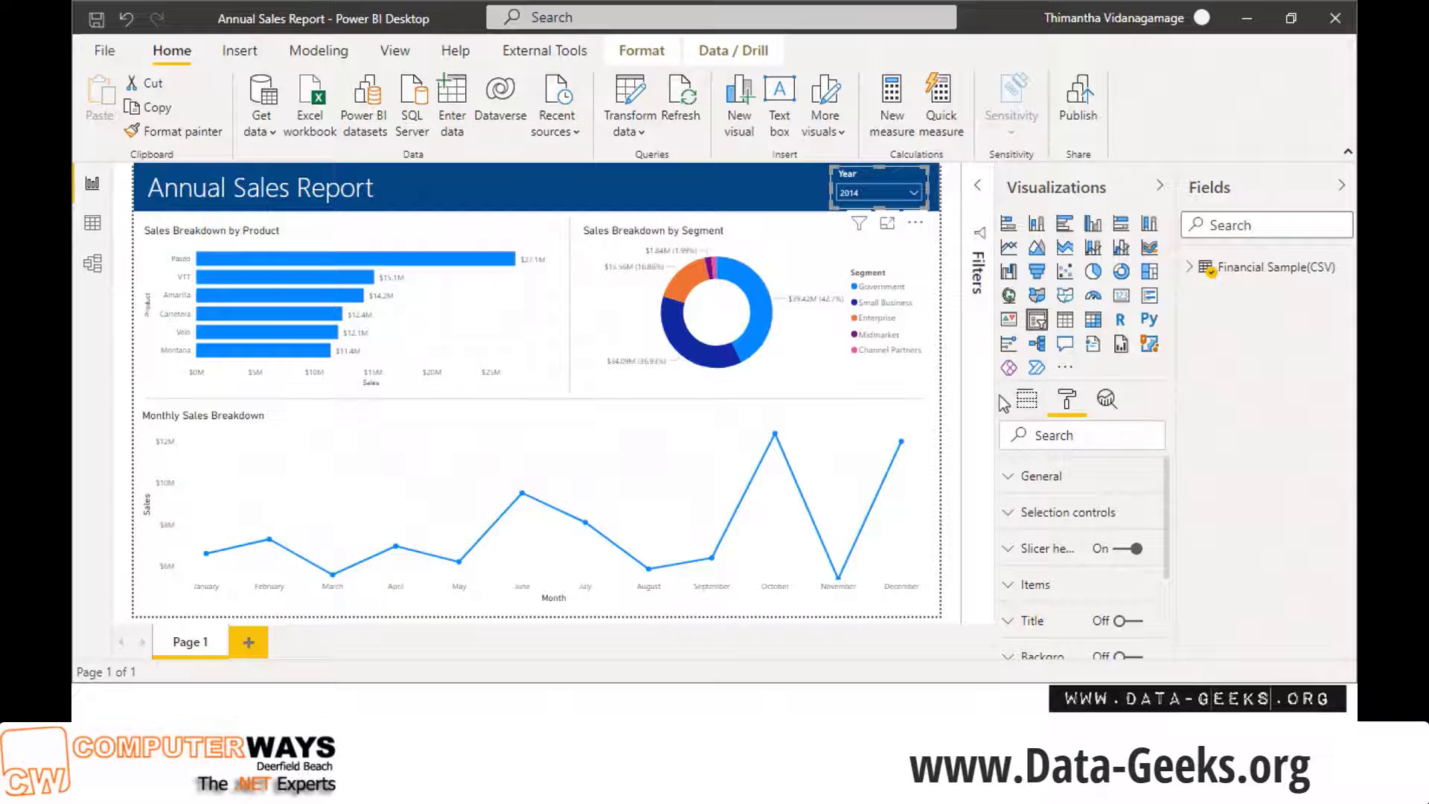
left_click(1029, 404)
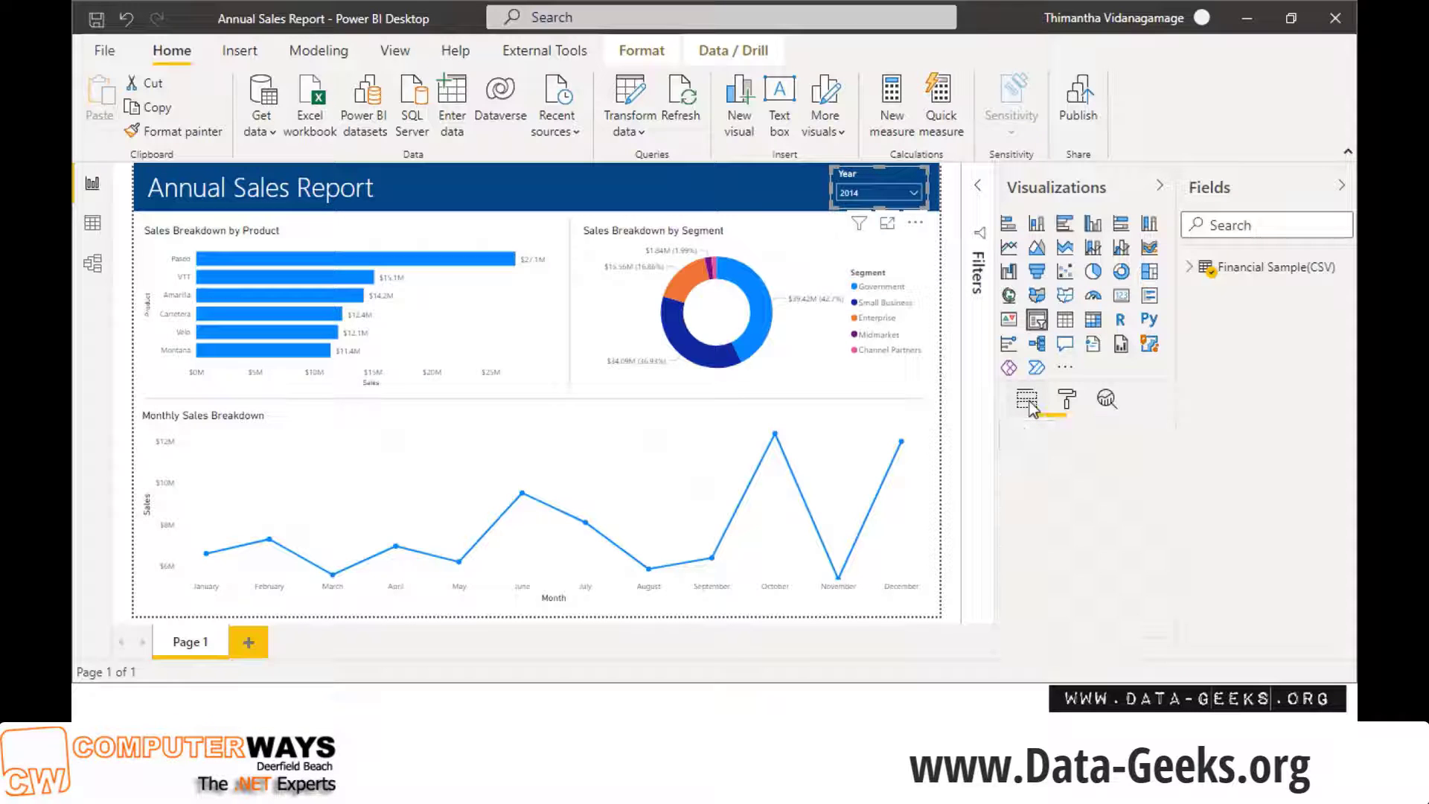
left_click(1096, 408)
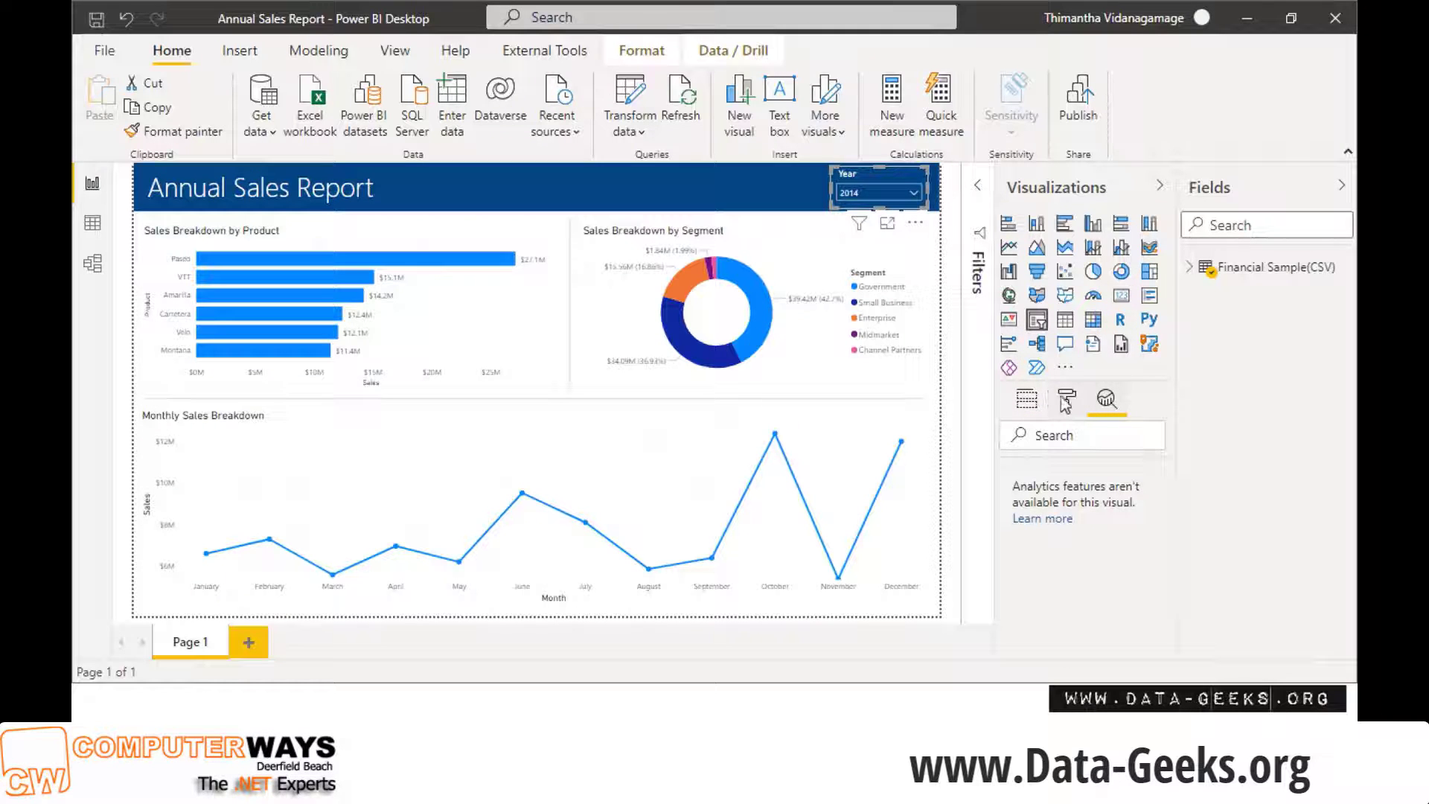
left_click(1075, 408)
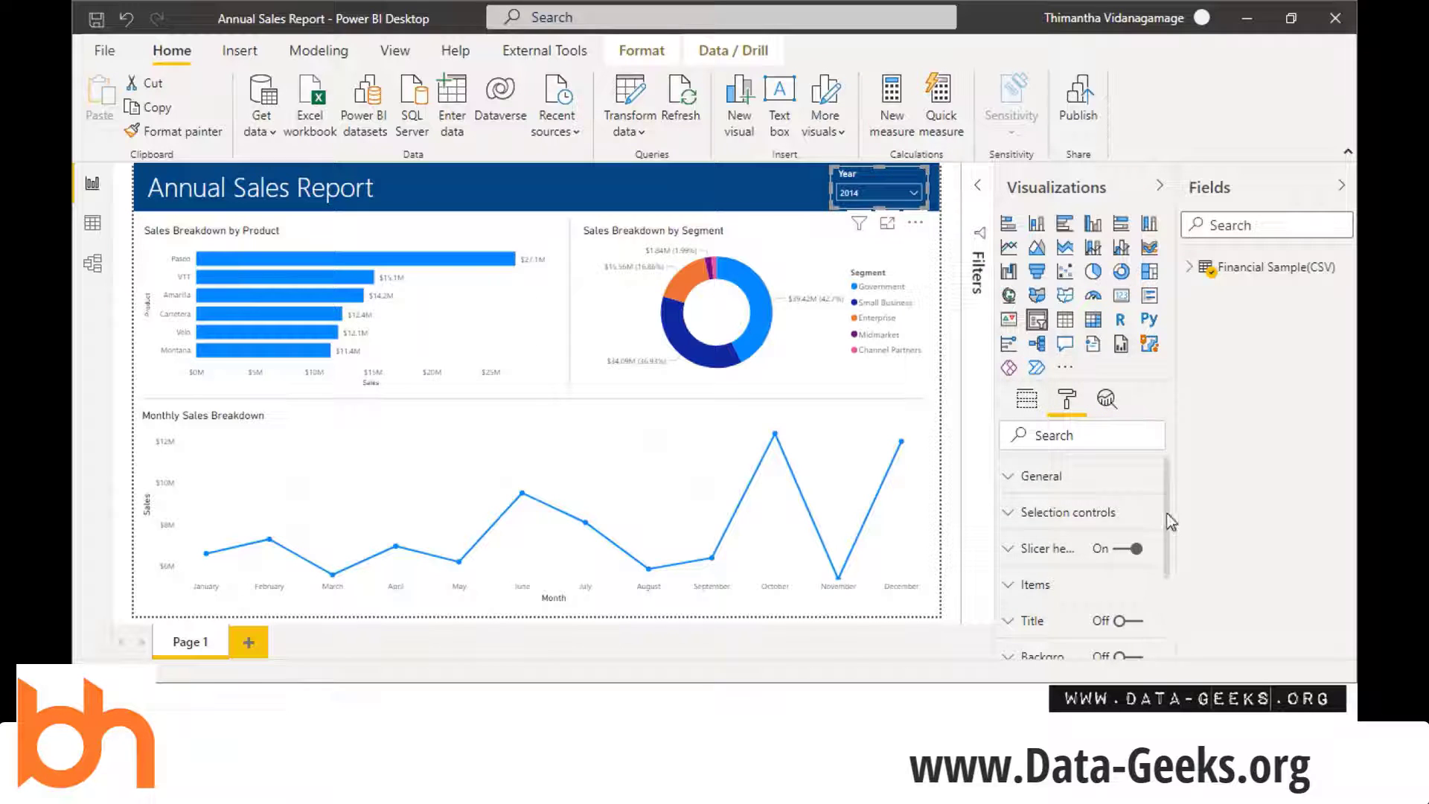
left_click_drag(1168, 513, 1176, 674)
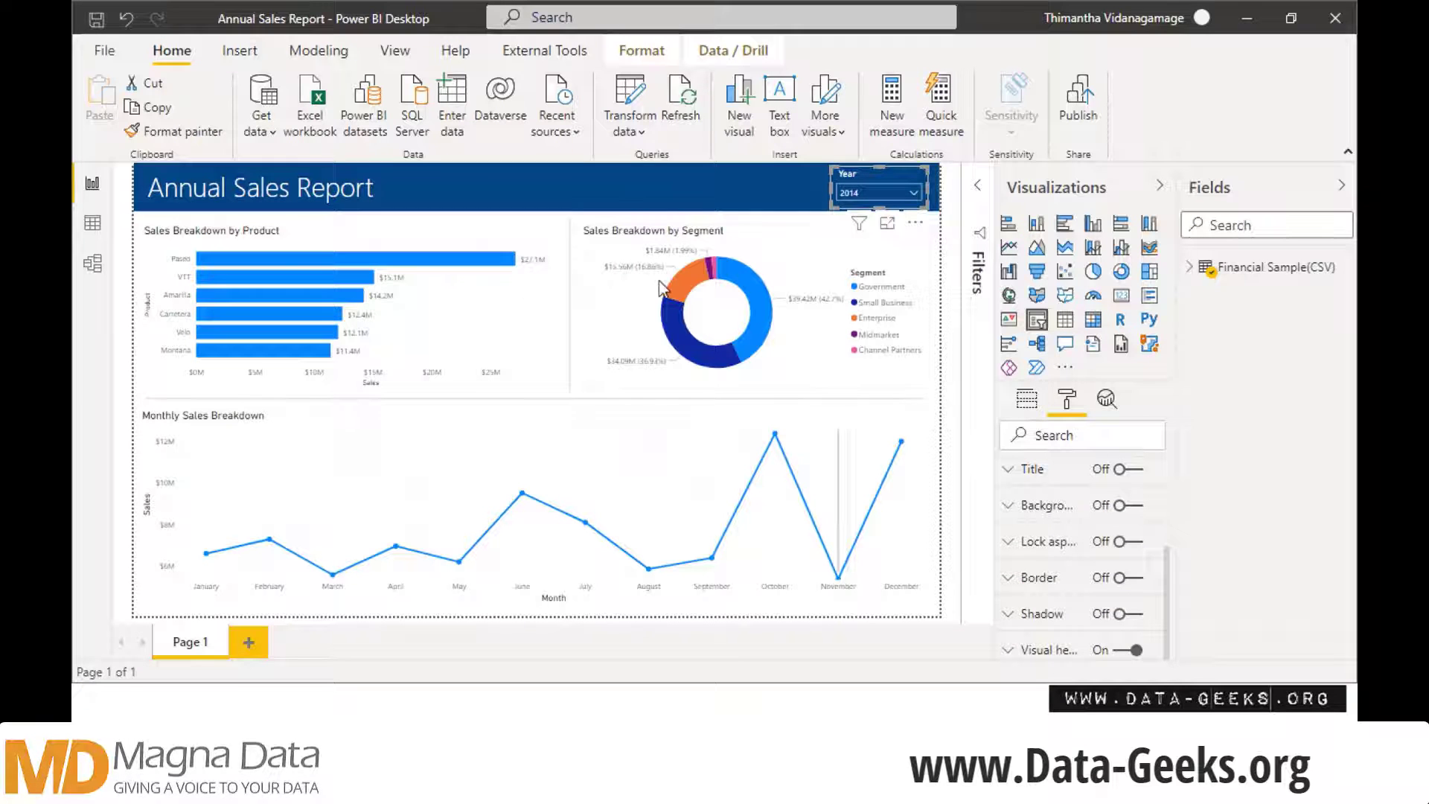
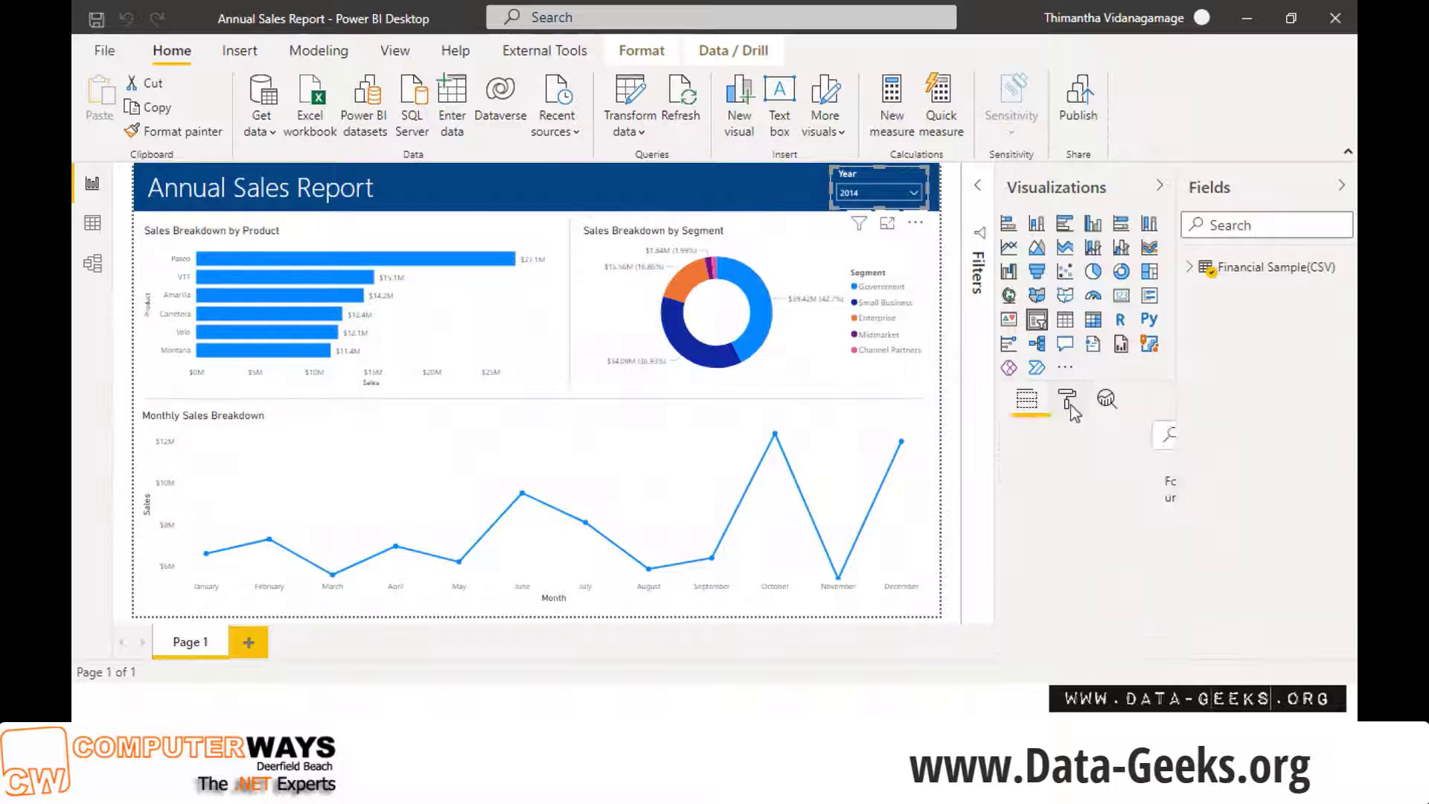
Expand the Year slicer's visual header settings and review its icon options through Personalize visual
left_click_drag(1167, 534, 1171, 696)
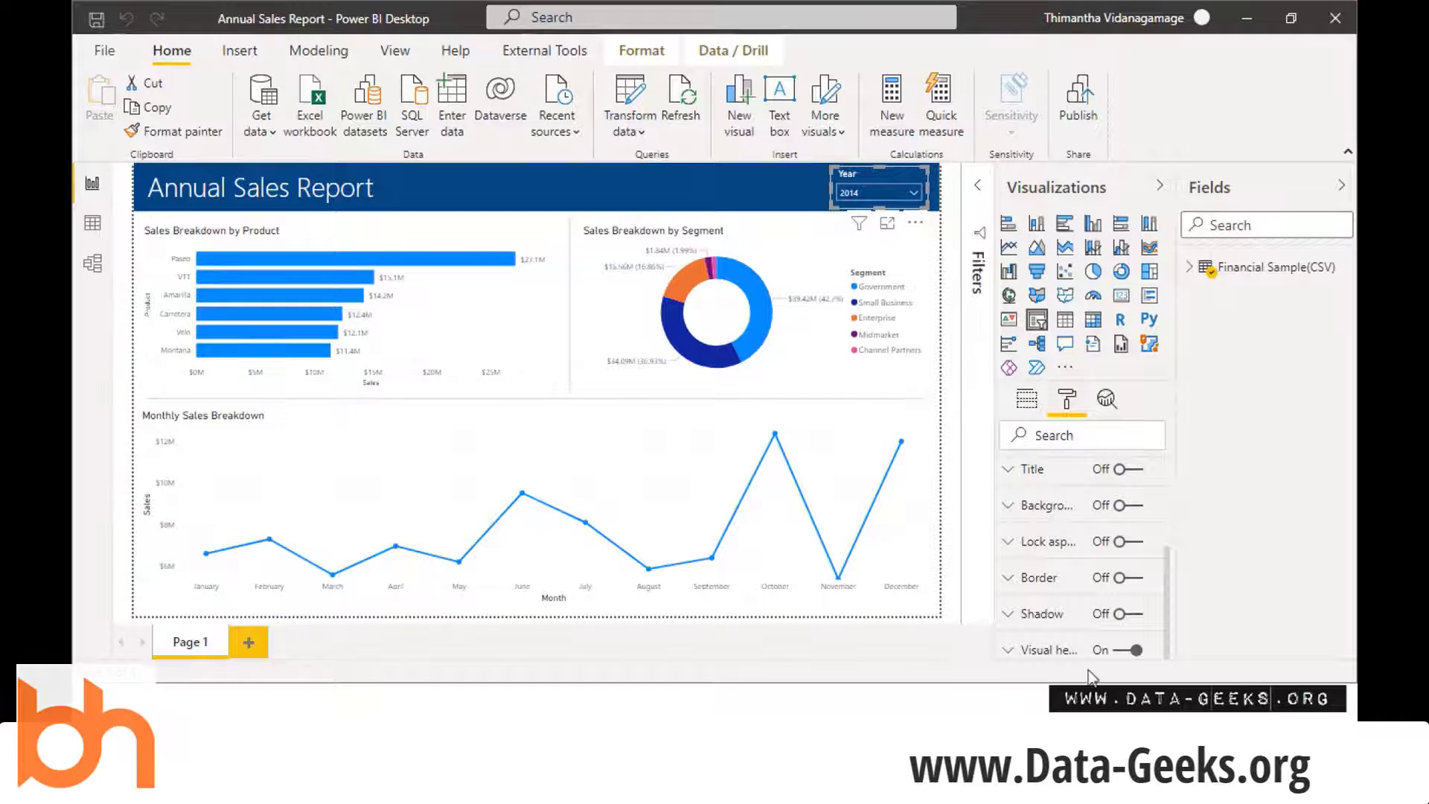
left_click(1037, 652)
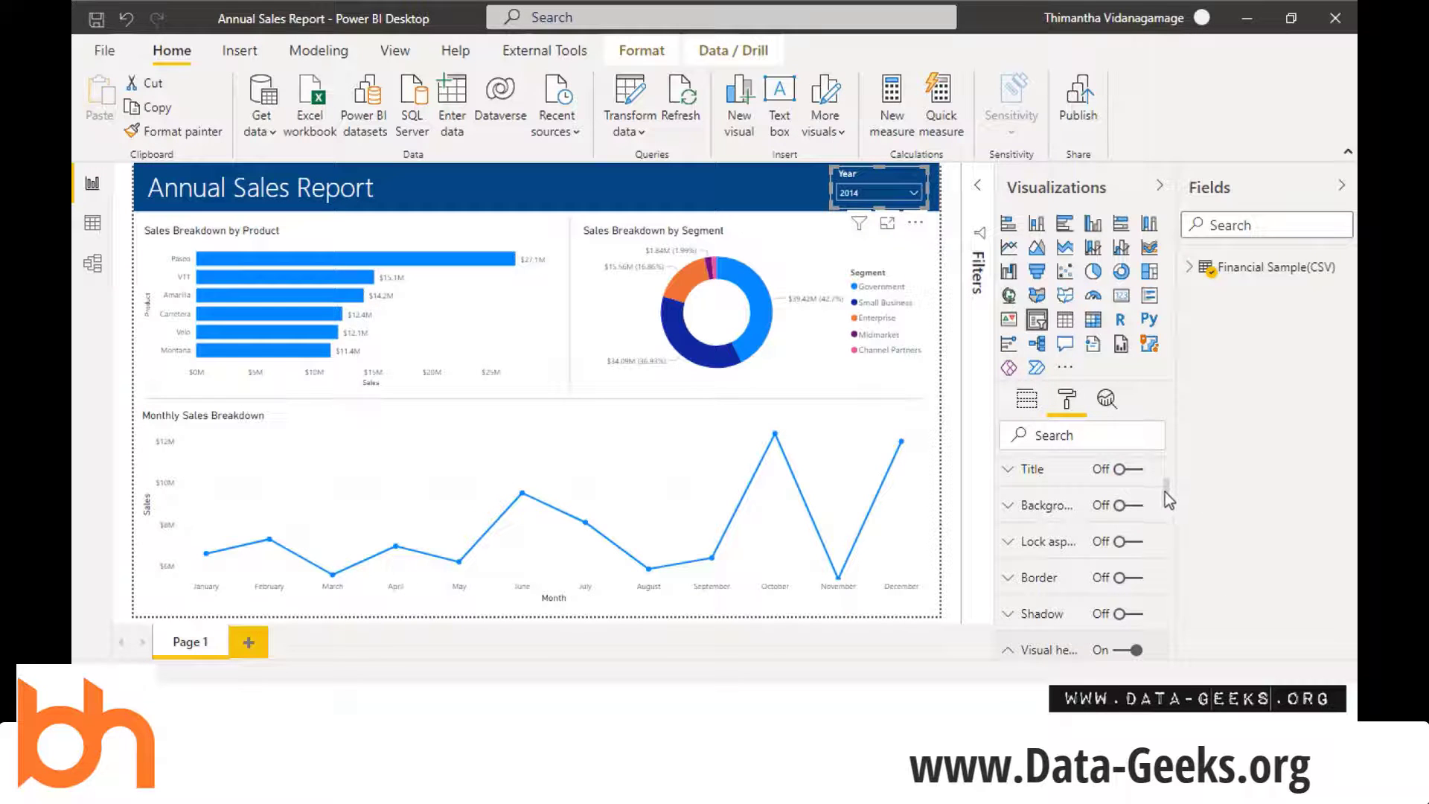
left_click_drag(1164, 493, 1150, 669)
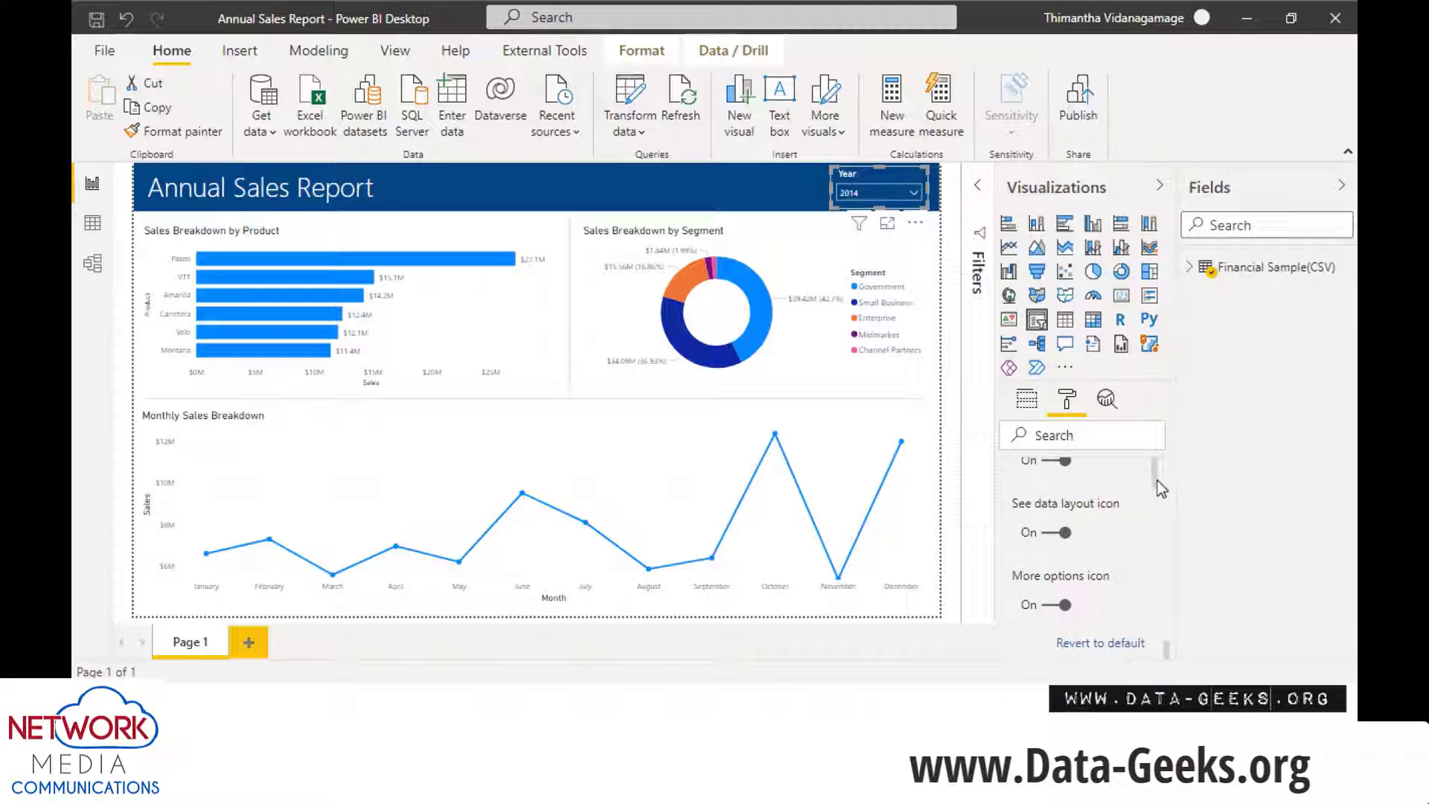
scroll(1158, 521, "down", 3)
scroll(1155, 573, "down", 2)
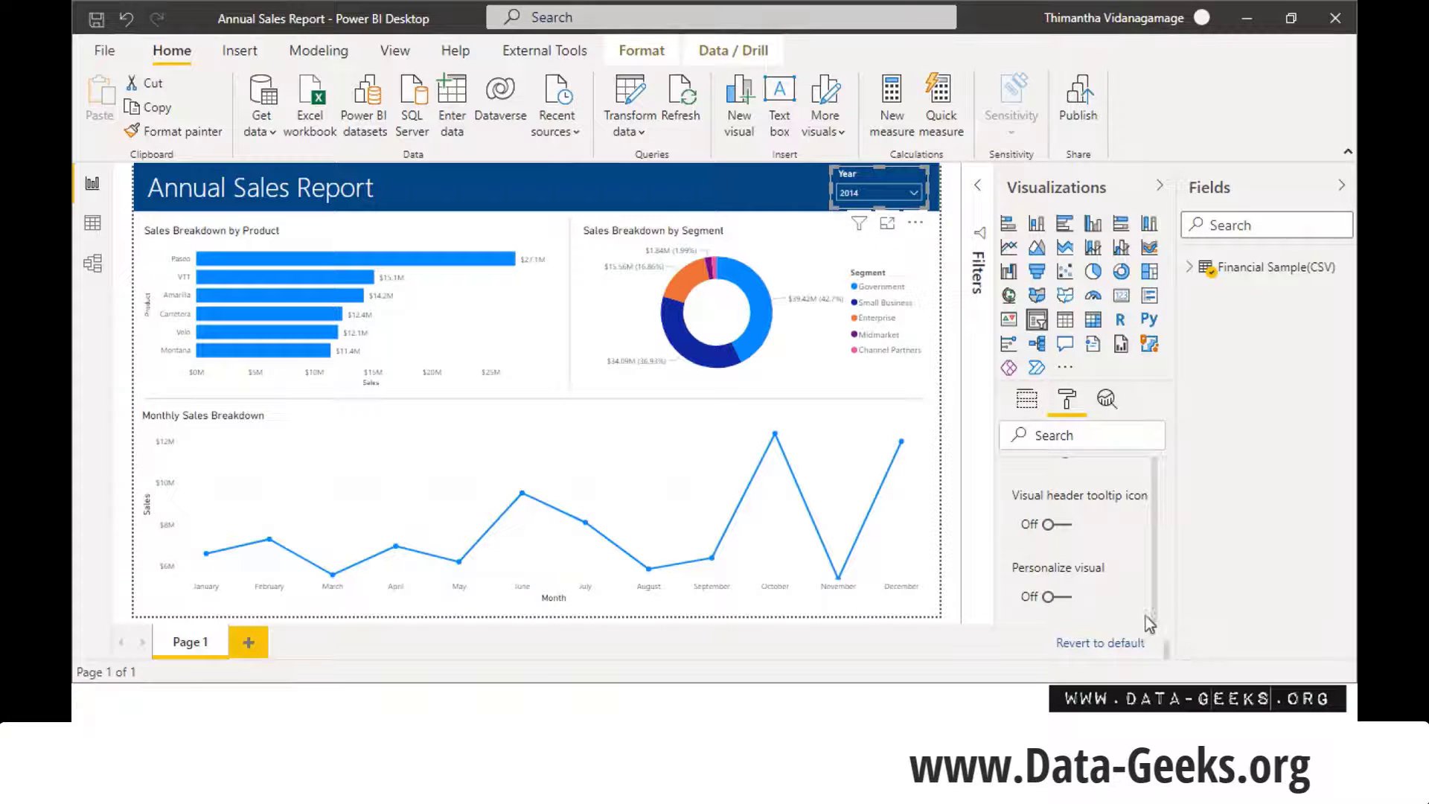
left_click_drag(1167, 648, 1167, 465)
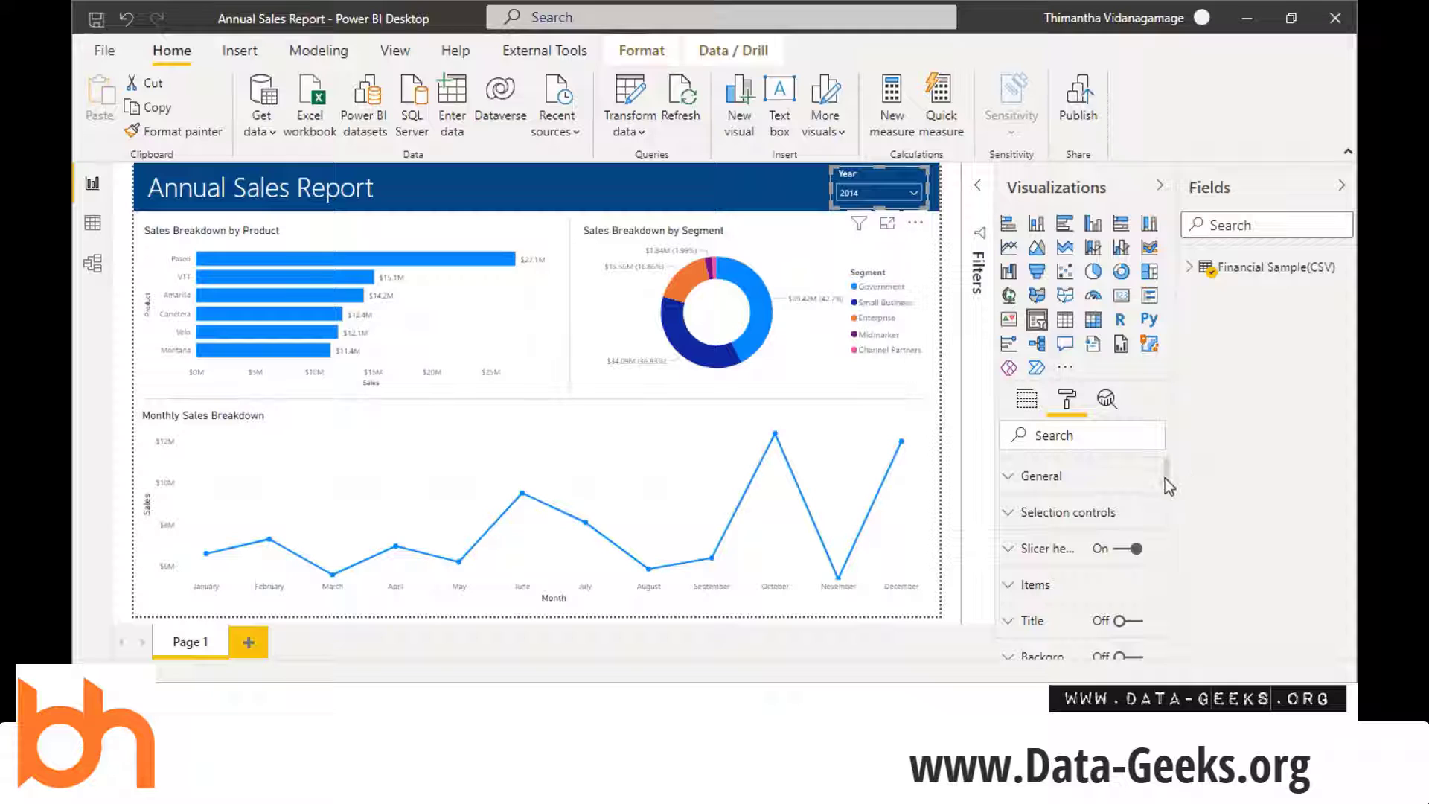
left_click_drag(1170, 486, 1155, 664)
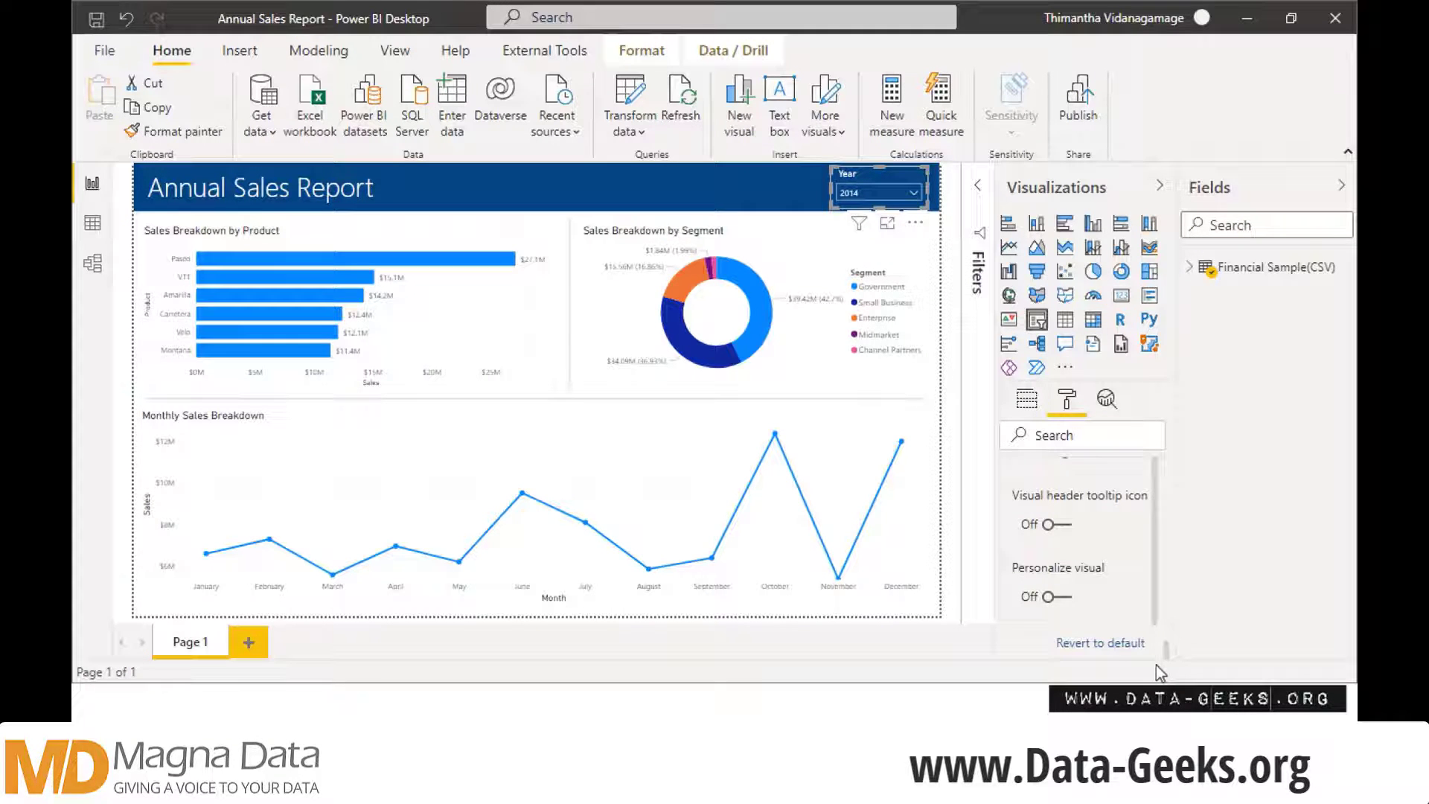
Switch Personalize visual on and off twice for the Year slicer's header, leaving it off
left_click(1048, 597)
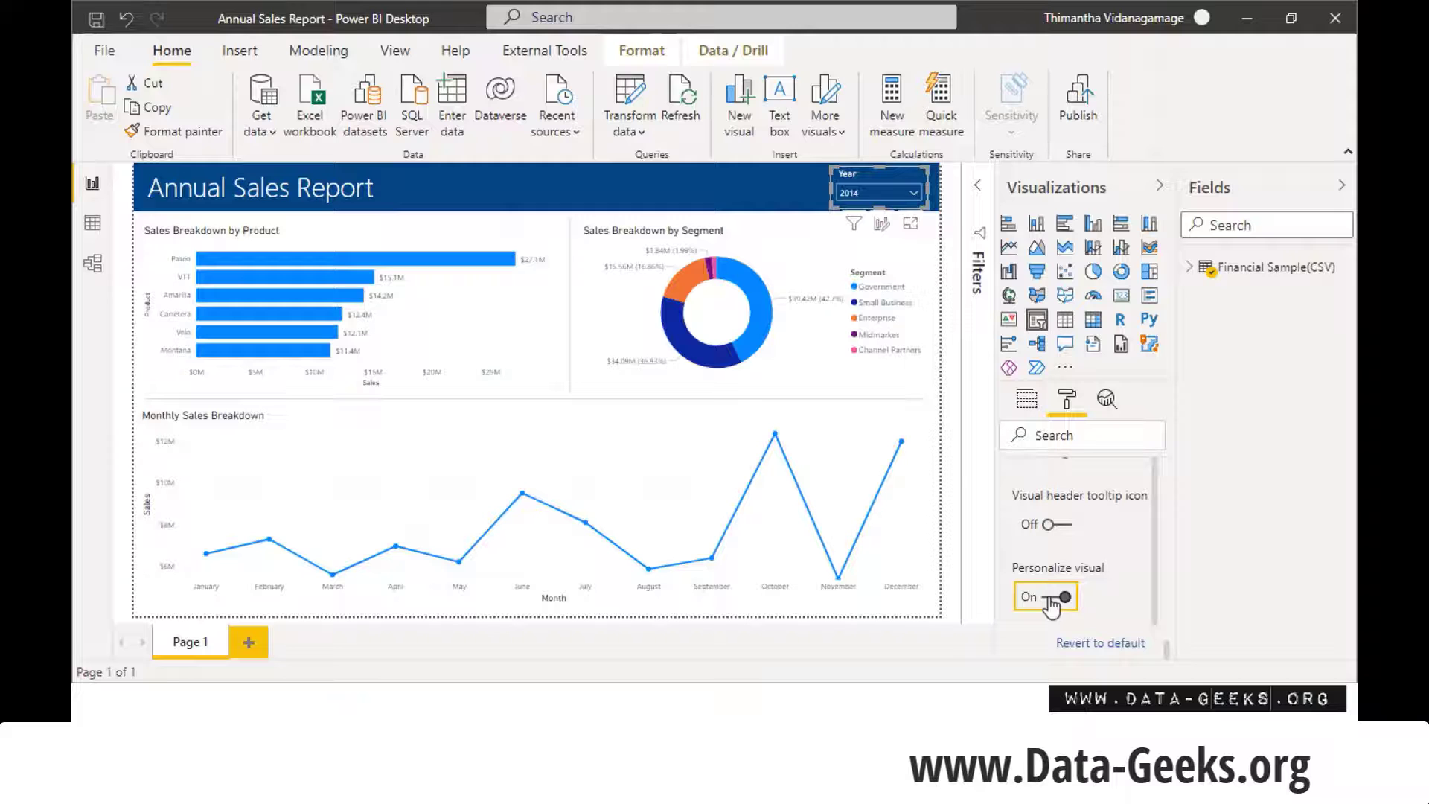
left_click(1050, 599)
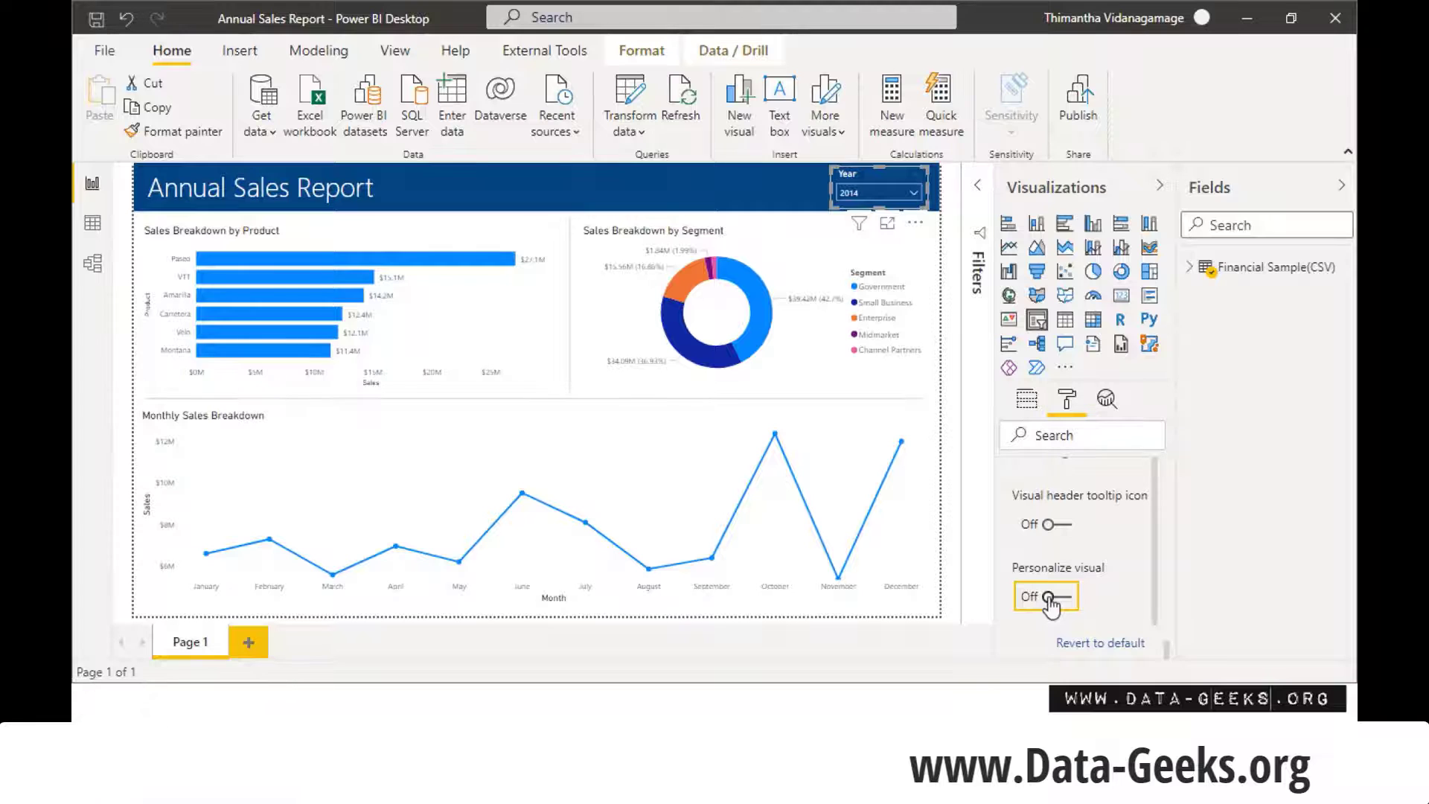
left_click(1050, 599)
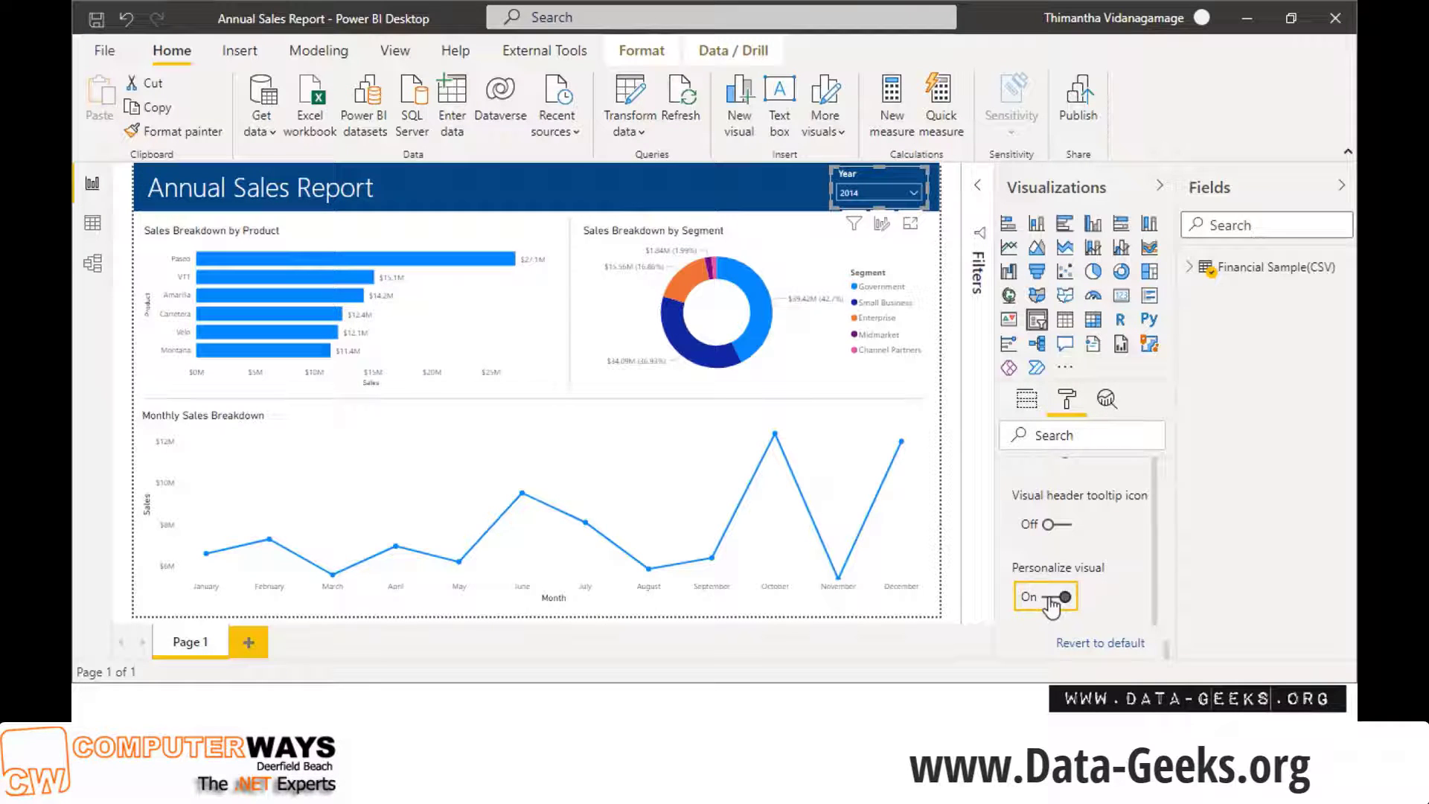
left_click(1051, 600)
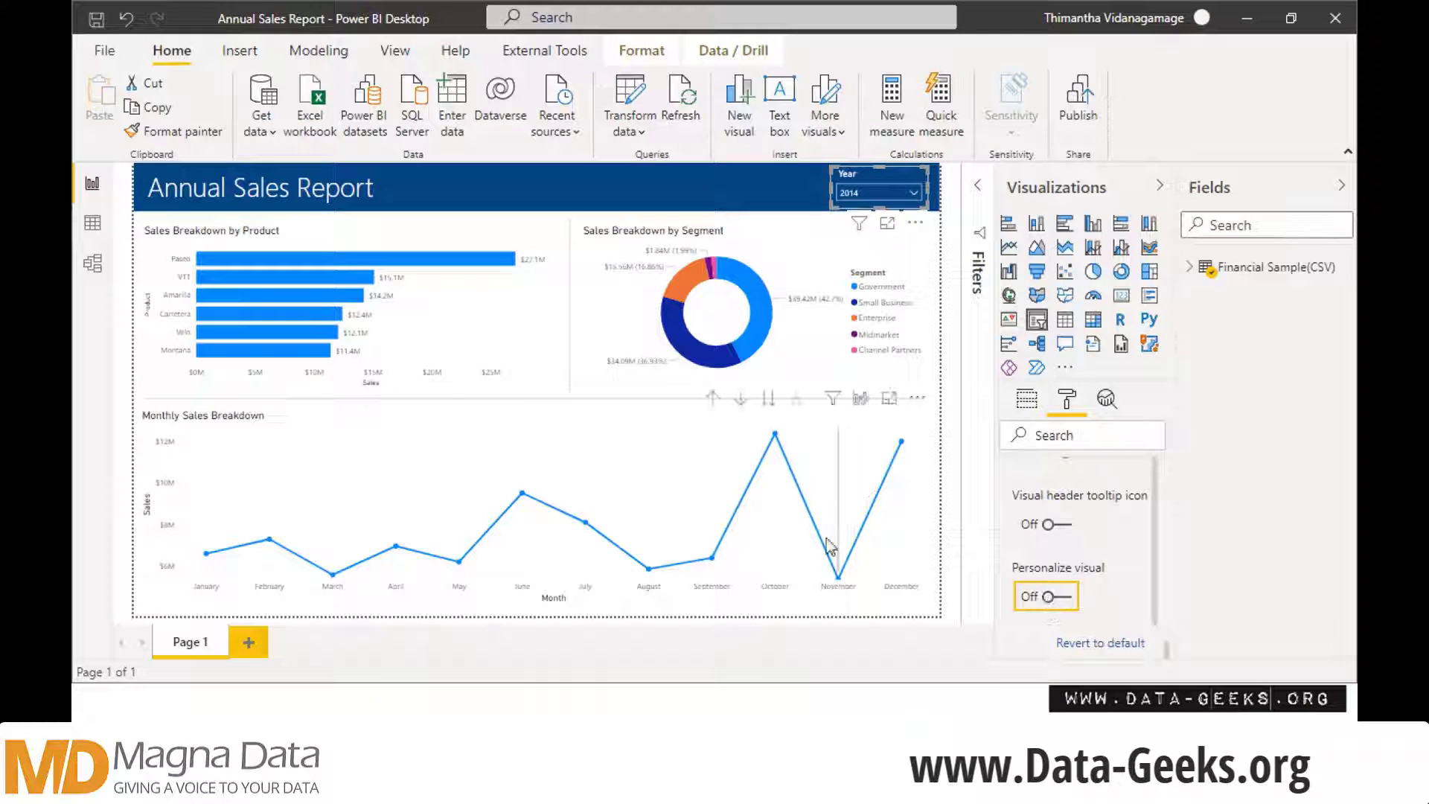
mouse_move(827, 539)
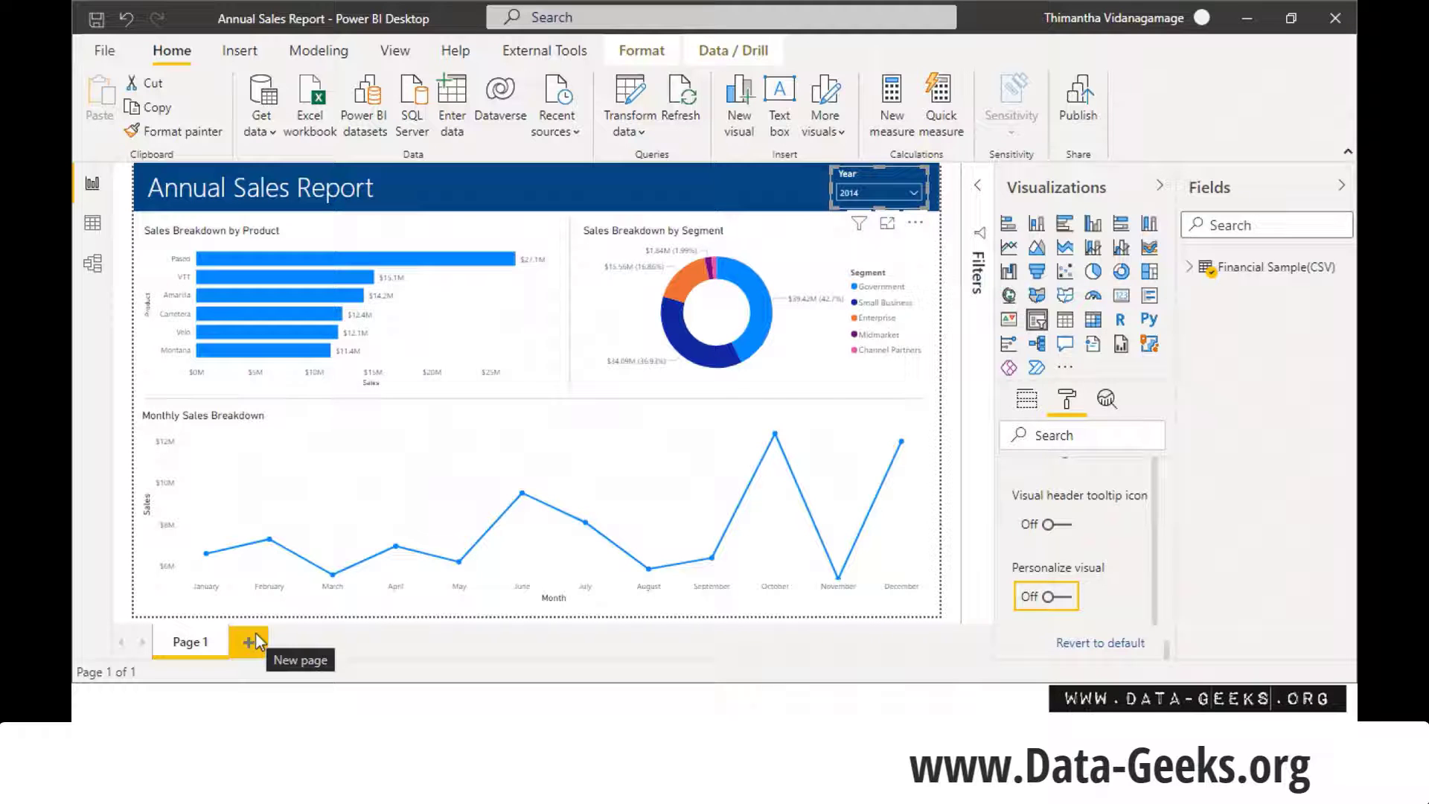
Turn off the personalize visuals setting for the whole of Page 1 in the page formatting options
left_click(944, 459)
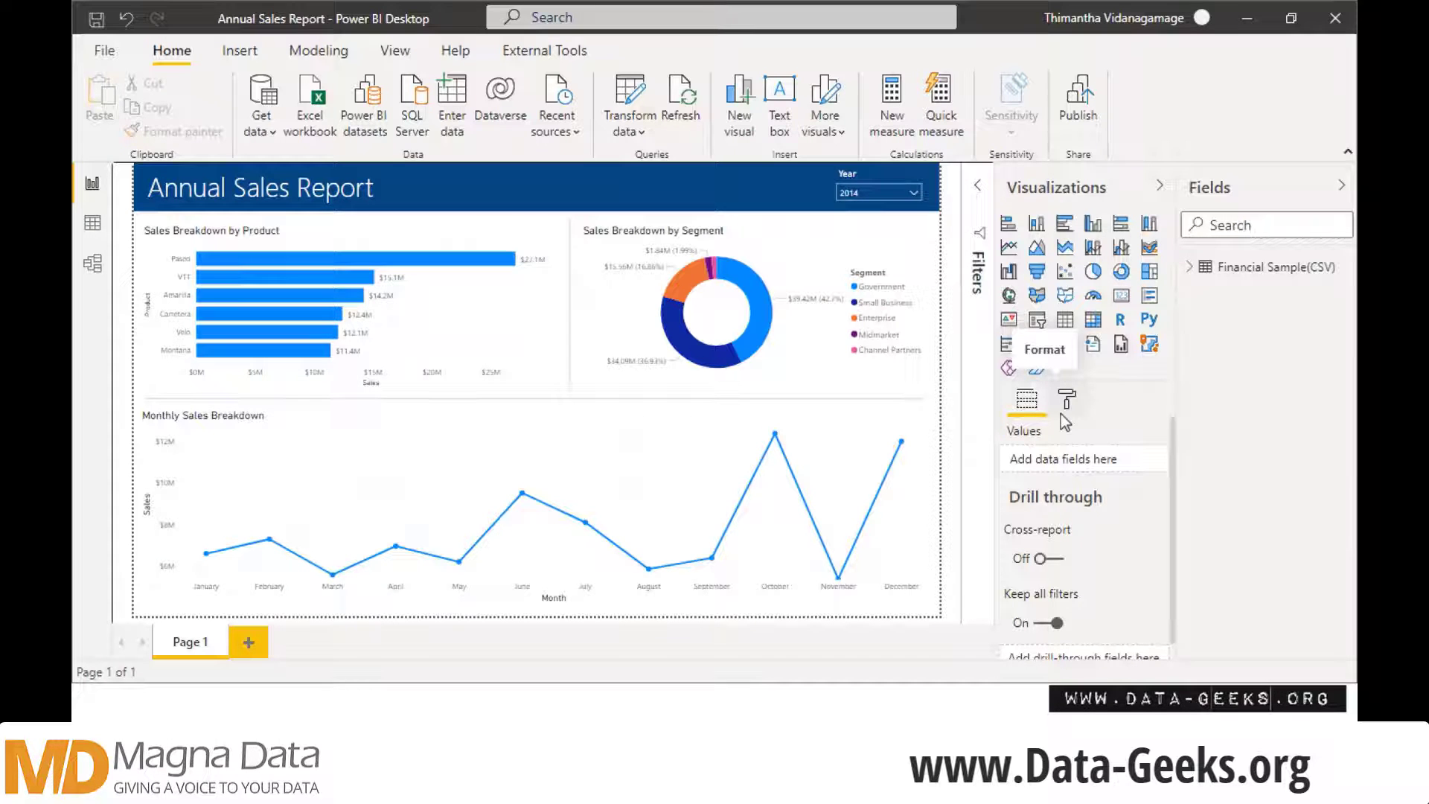
left_click(1061, 414)
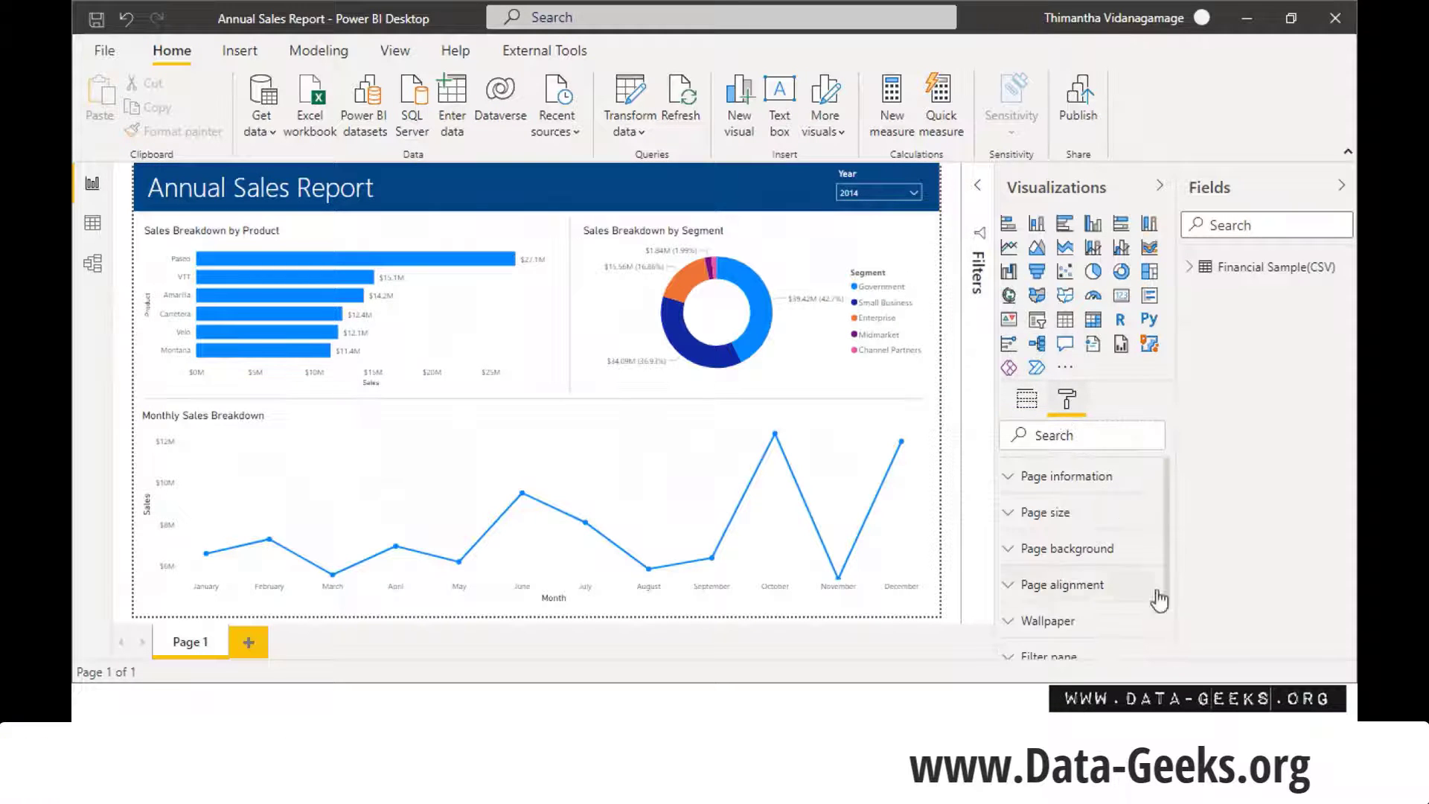
left_click_drag(1166, 597, 1165, 678)
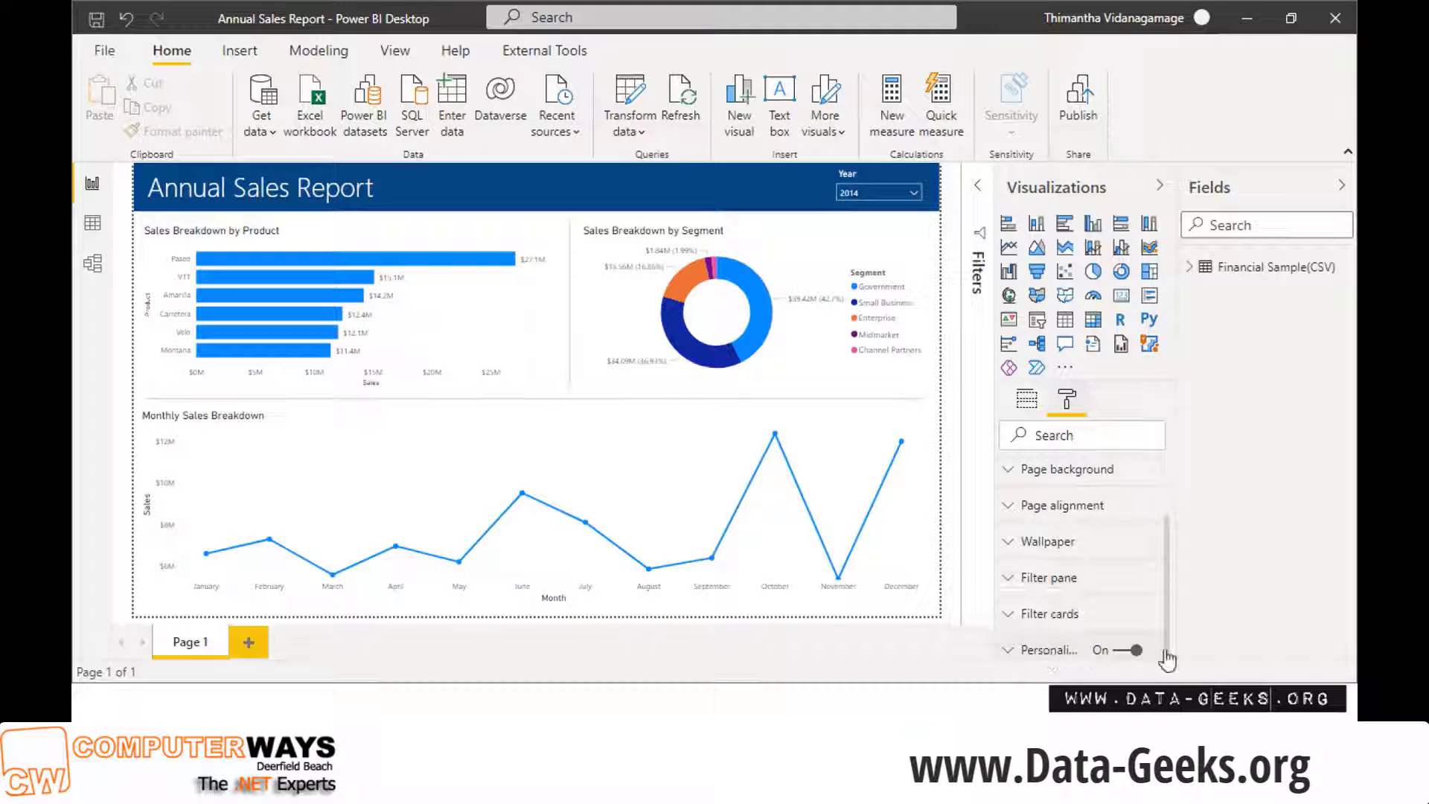
left_click(1133, 654)
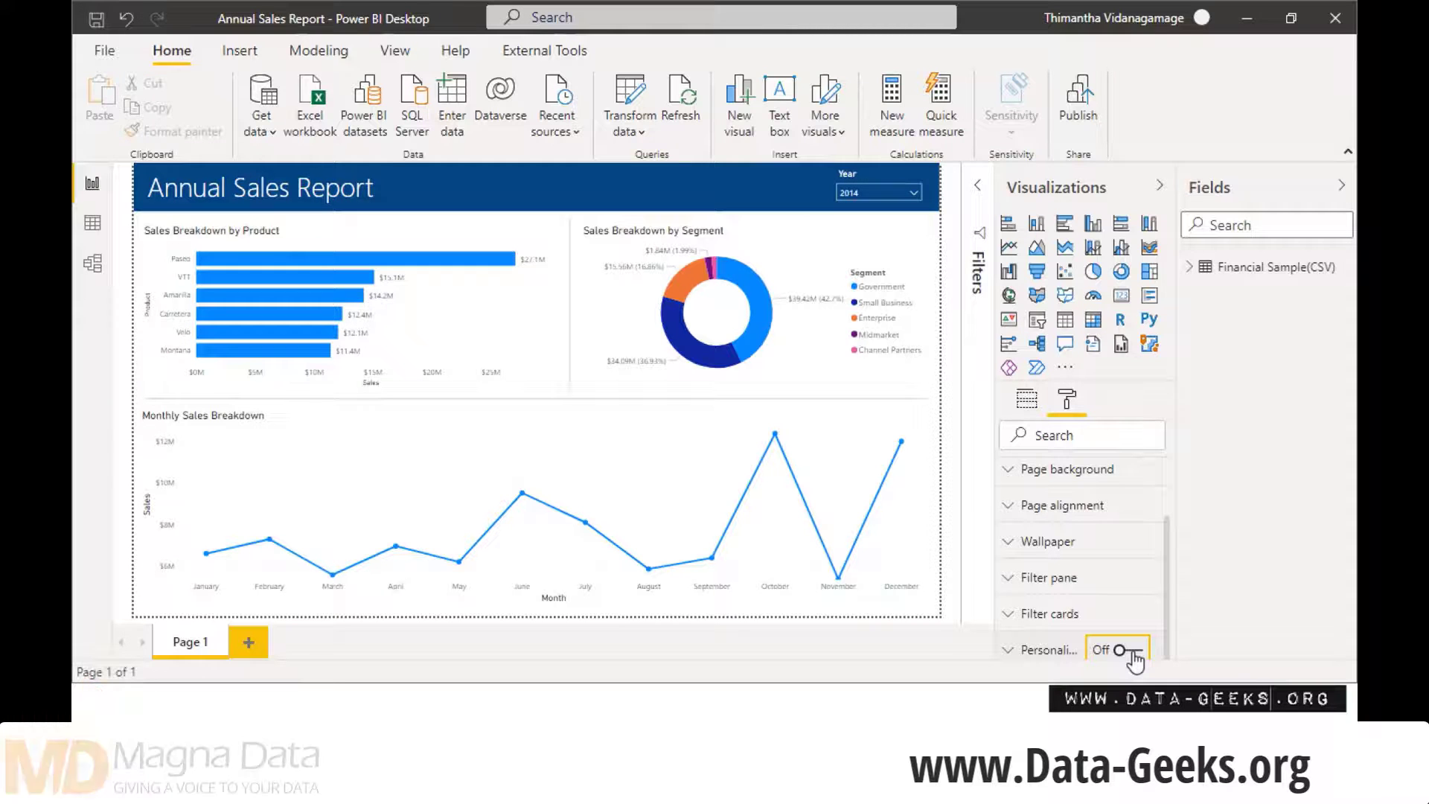
Turn the personalize visuals setting for Page 1 back on
left_click(1133, 652)
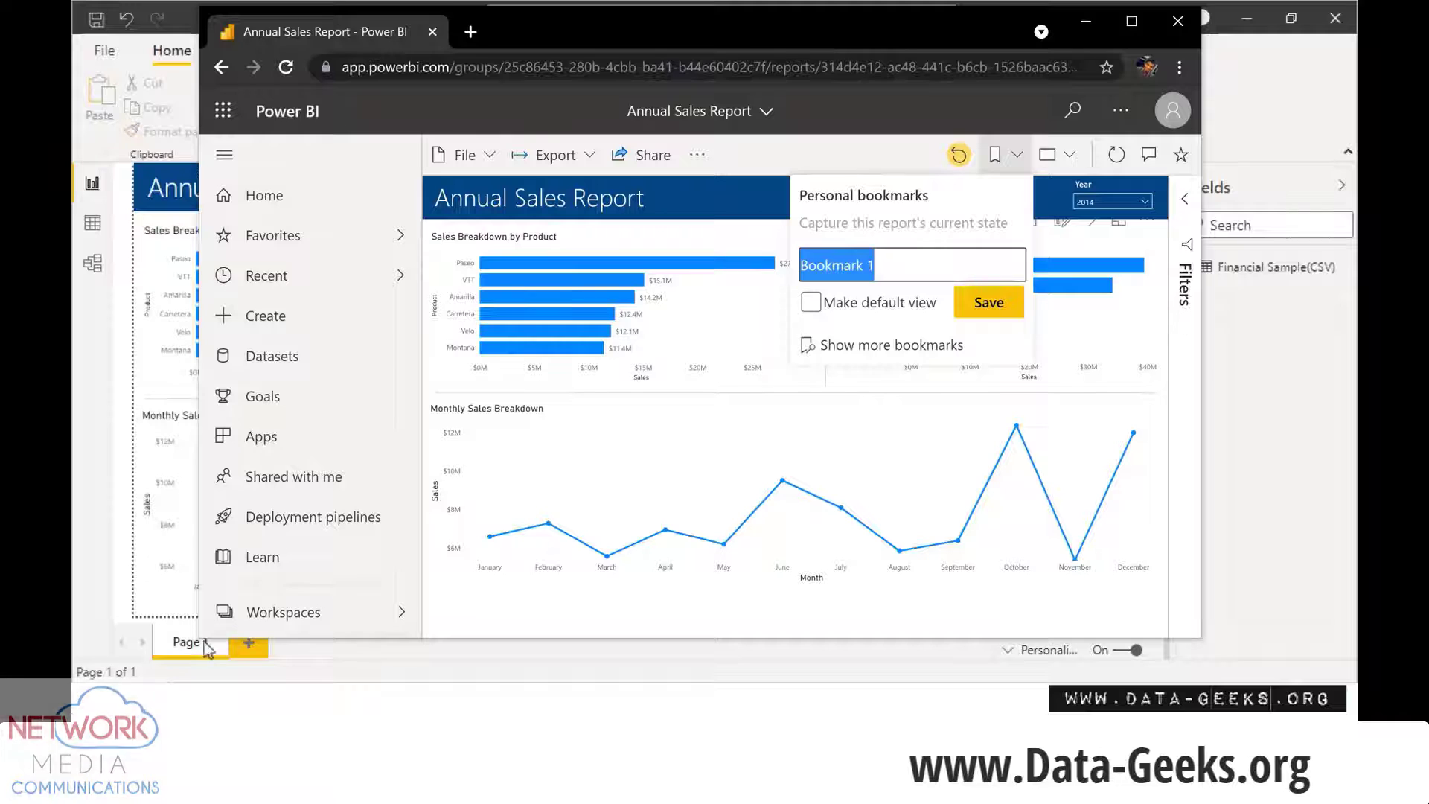
left_click(300, 618)
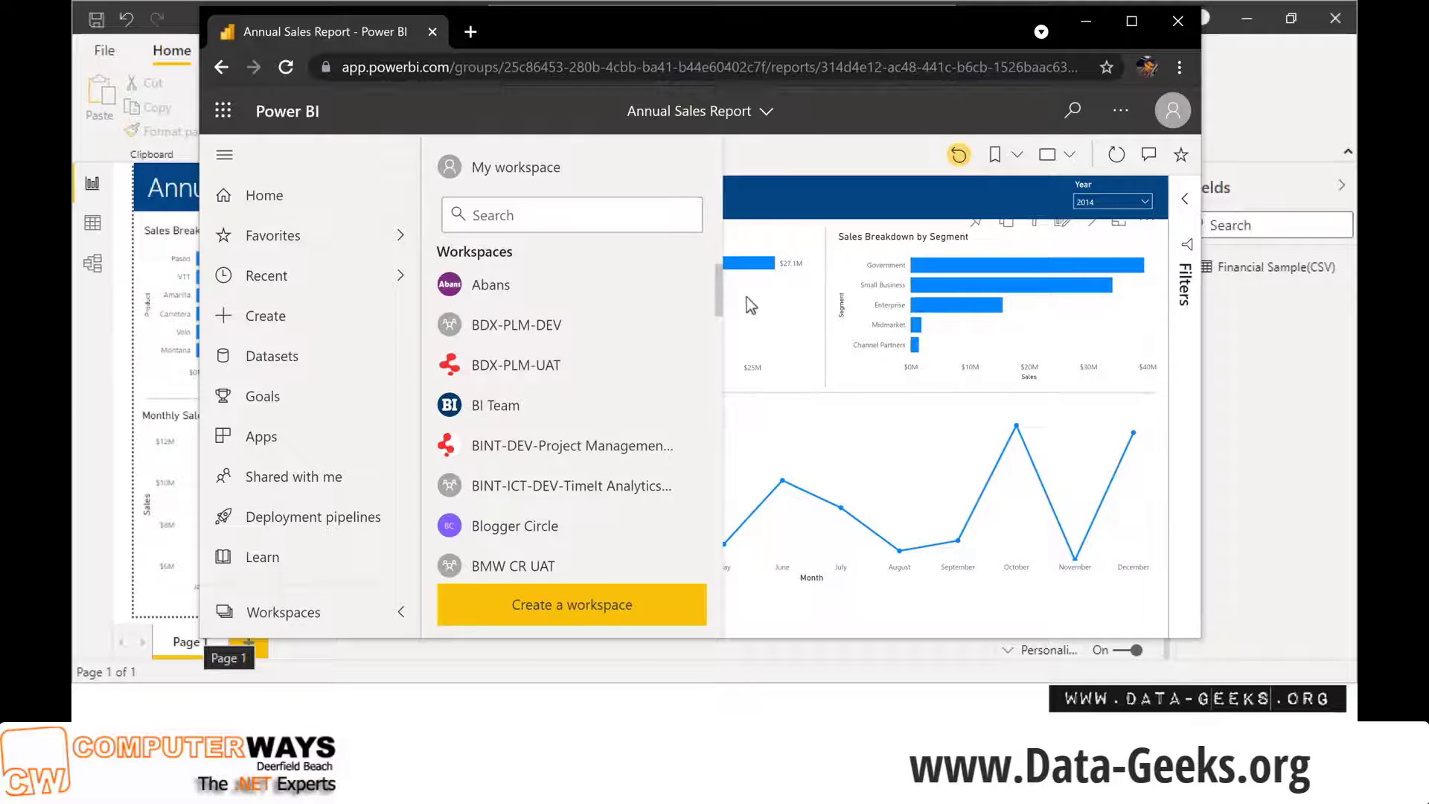
left_click(767, 126)
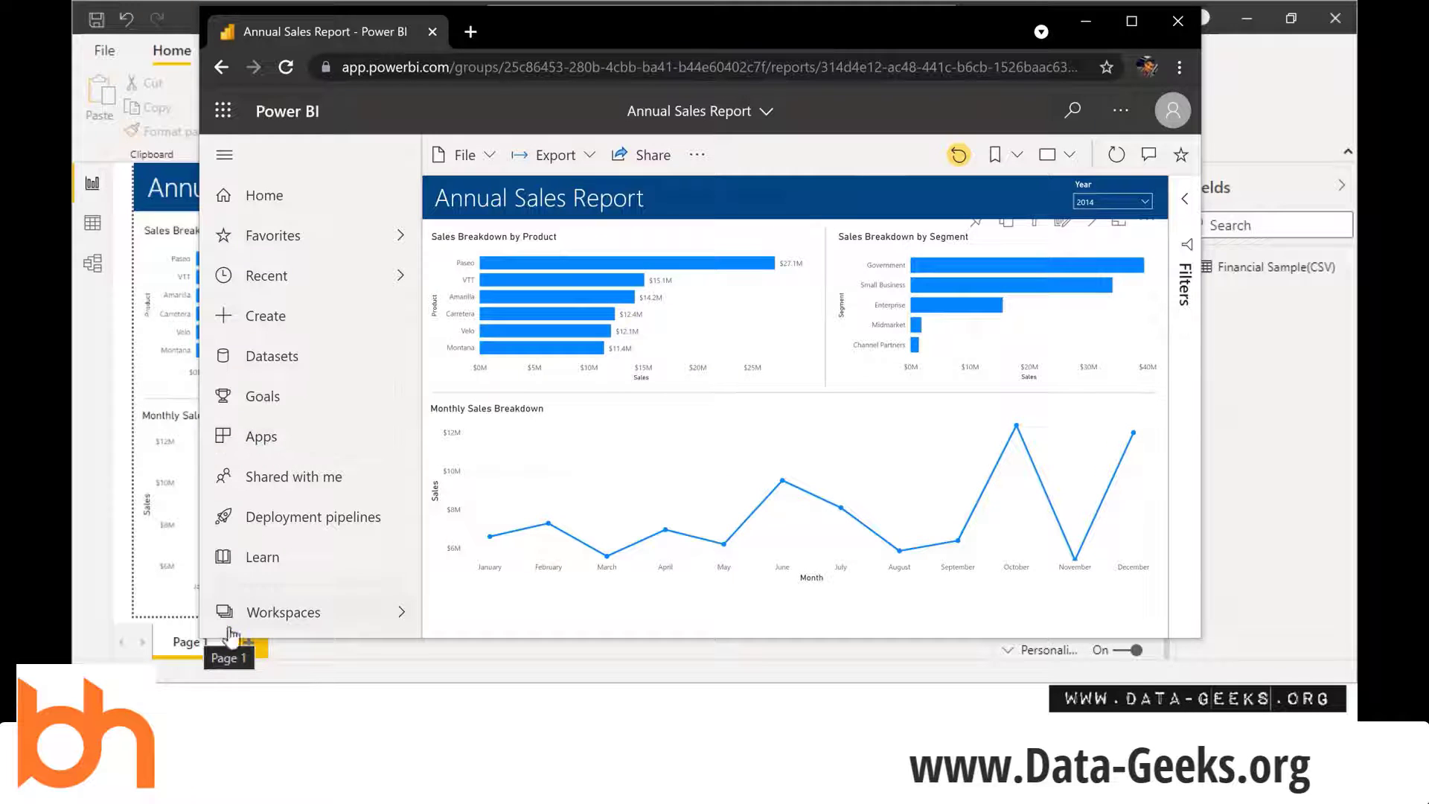
left_click(271, 626)
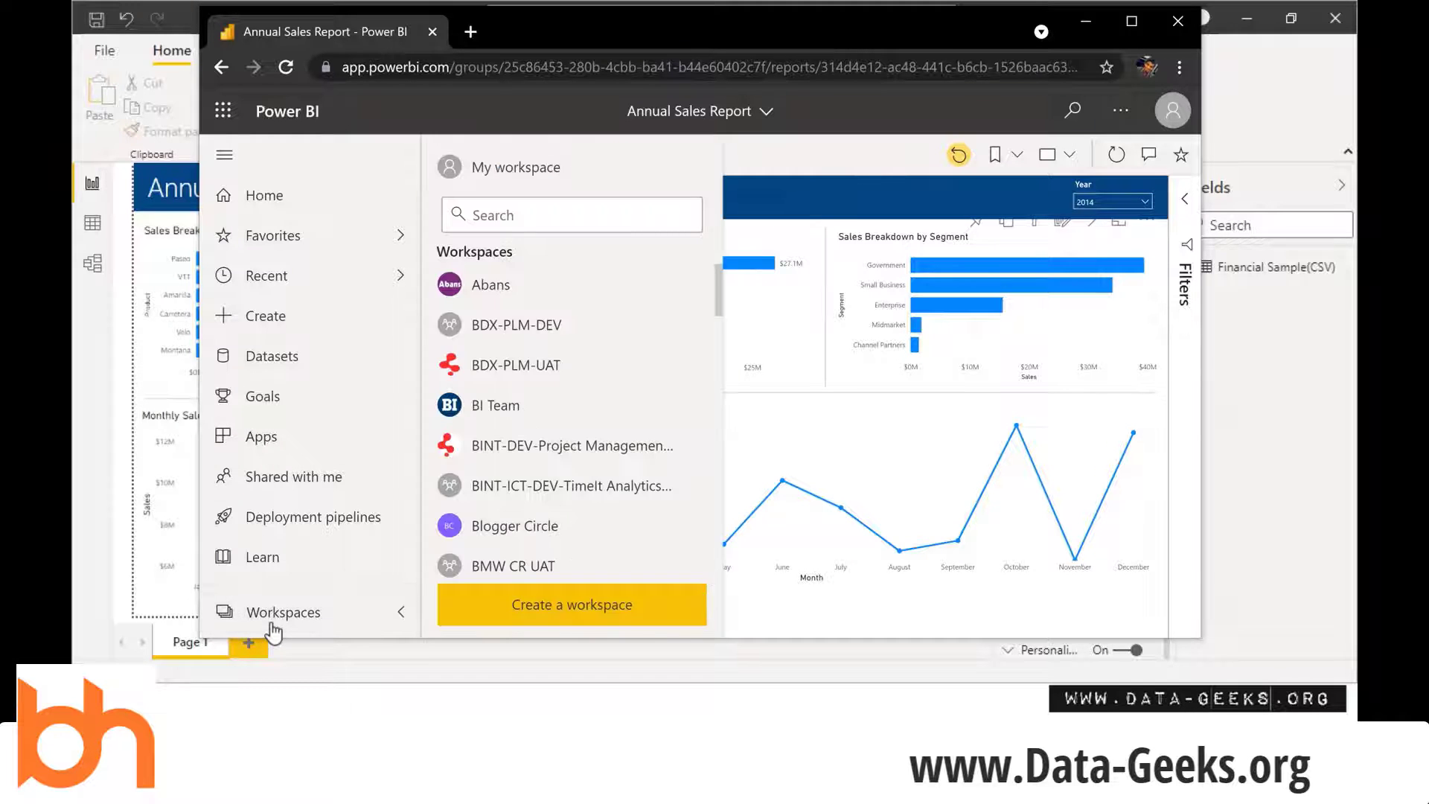
left_click(851, 171)
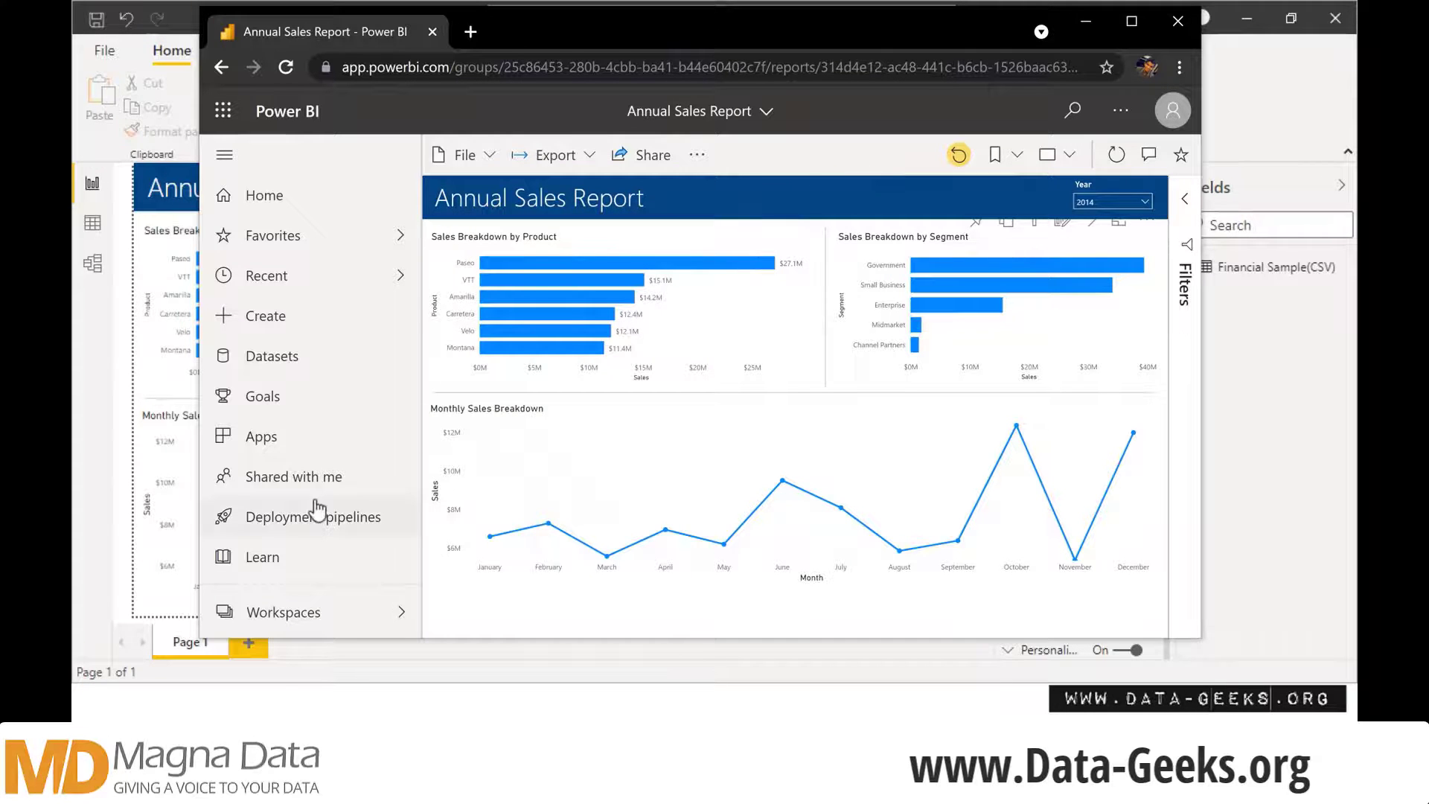
Open the Demo Workspace from the list of workspaces in the Power BI service
left_click(320, 613)
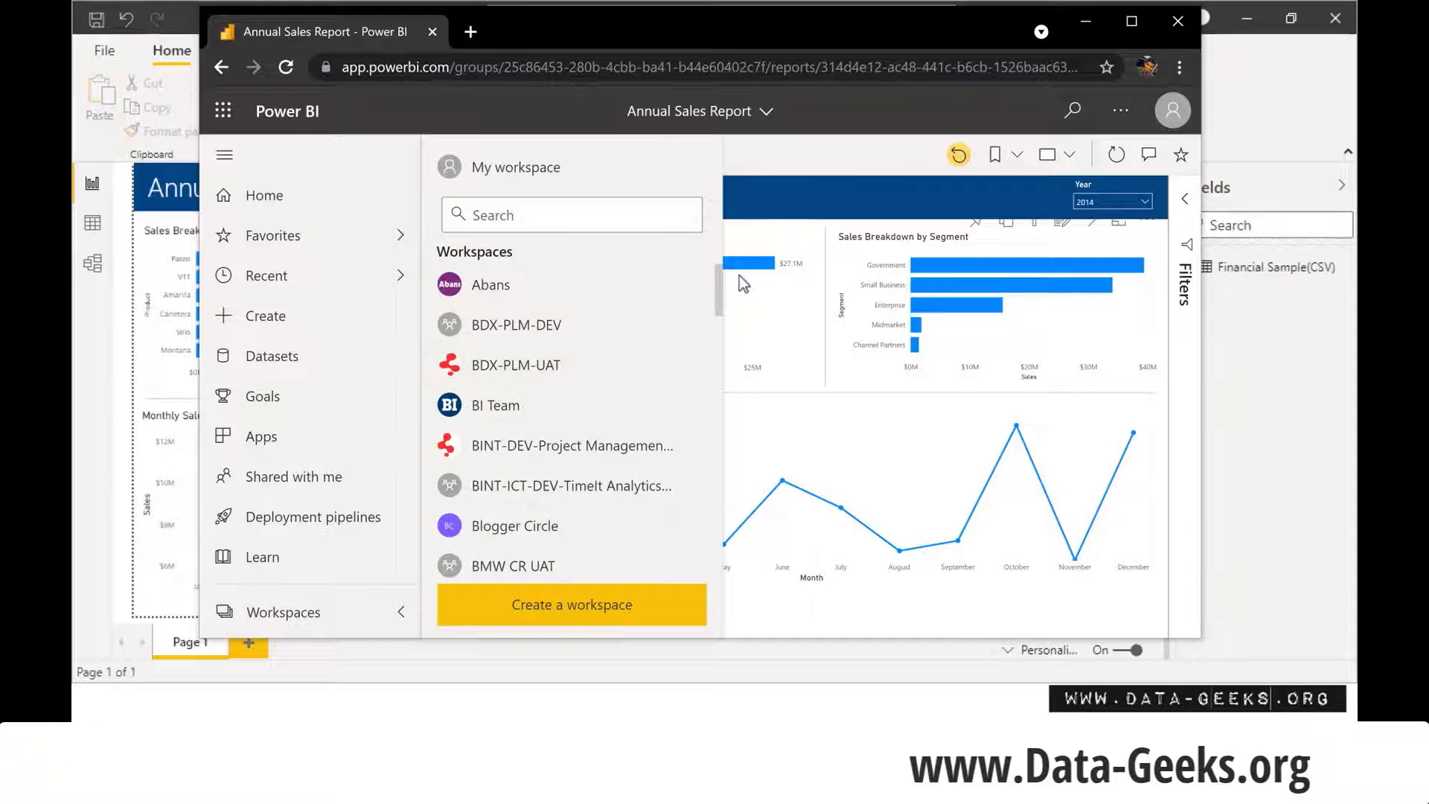
left_click_drag(717, 297, 724, 363)
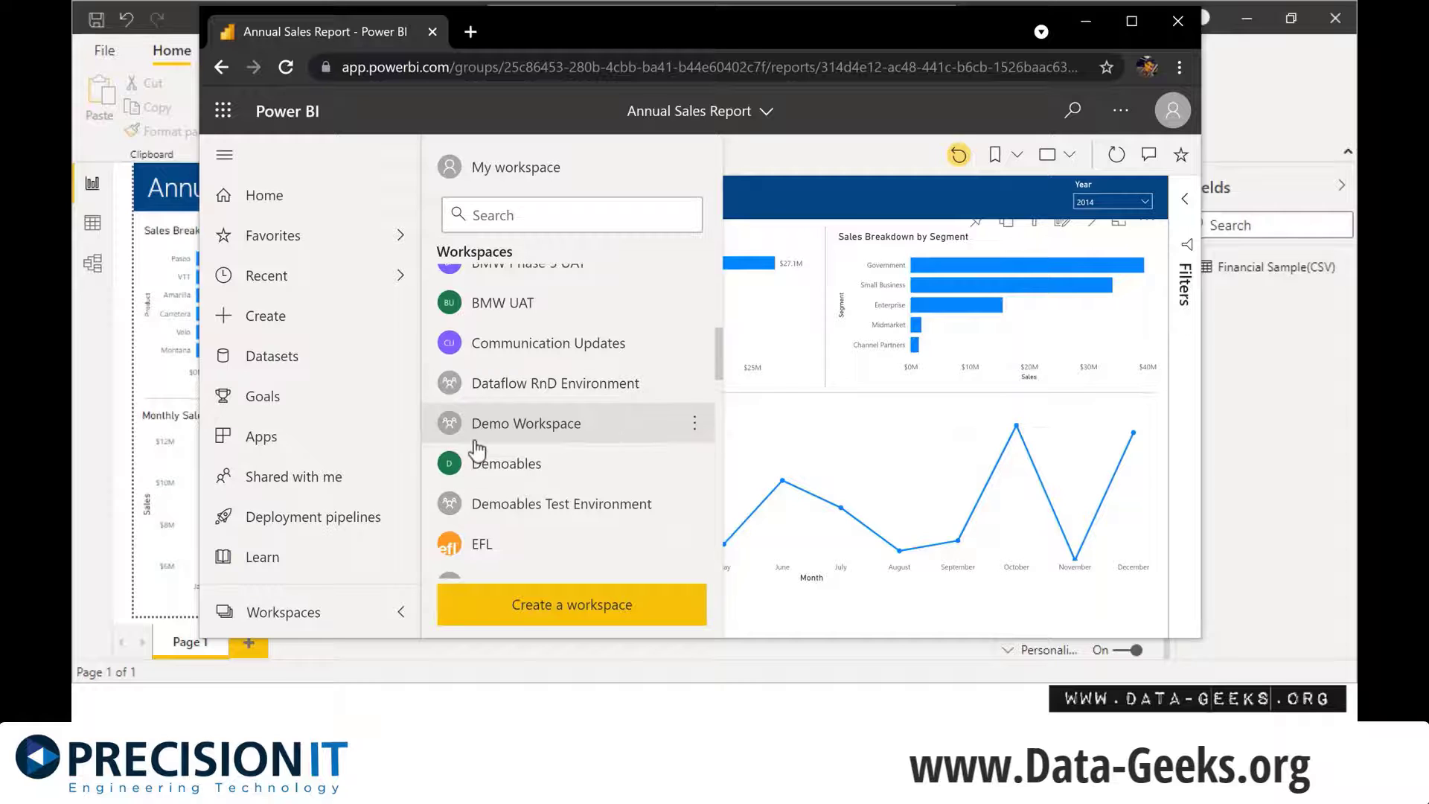
left_click(515, 428)
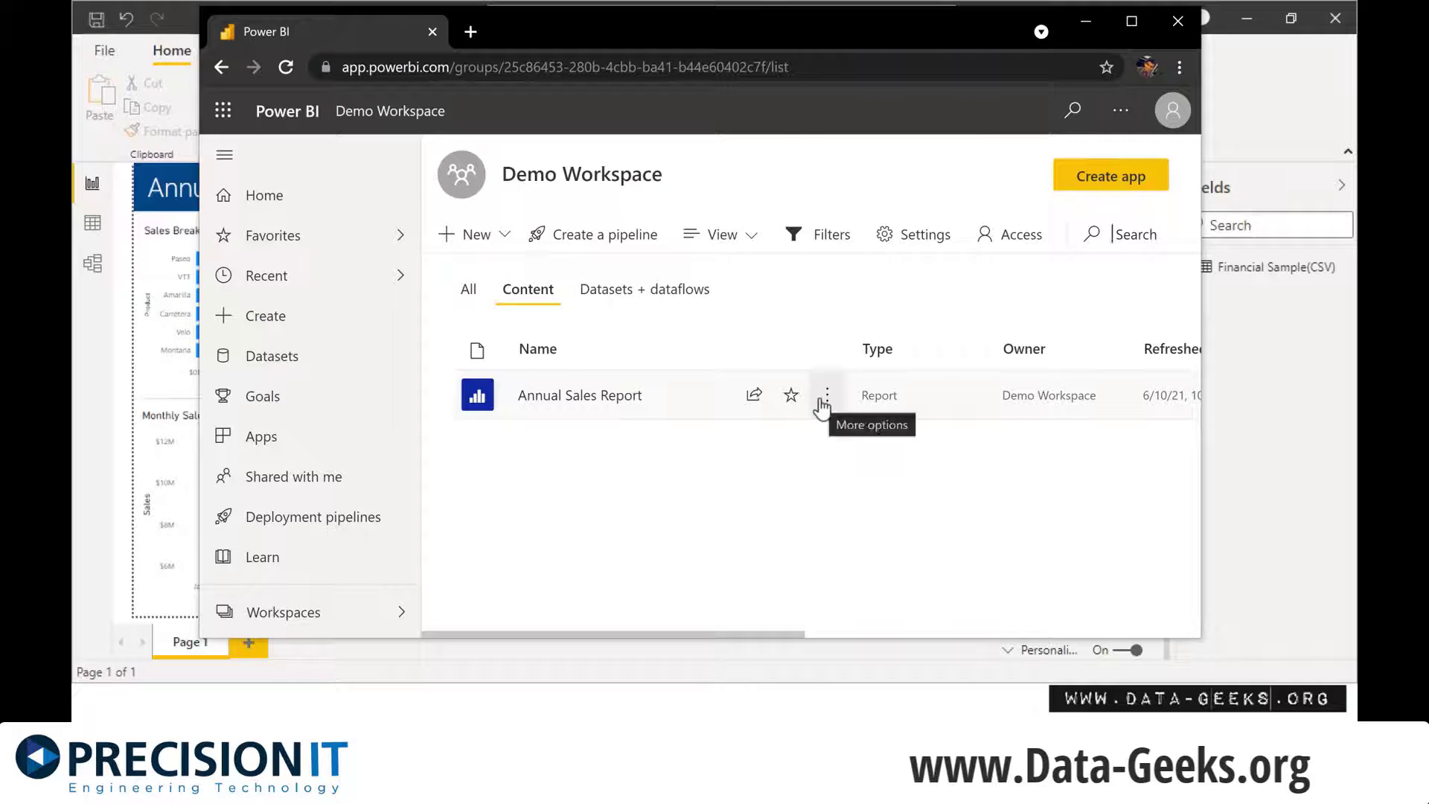
Switch Personalize visuals off and on in the Annual Sales Report's settings in the workspace, and leave without saving
left_click(826, 395)
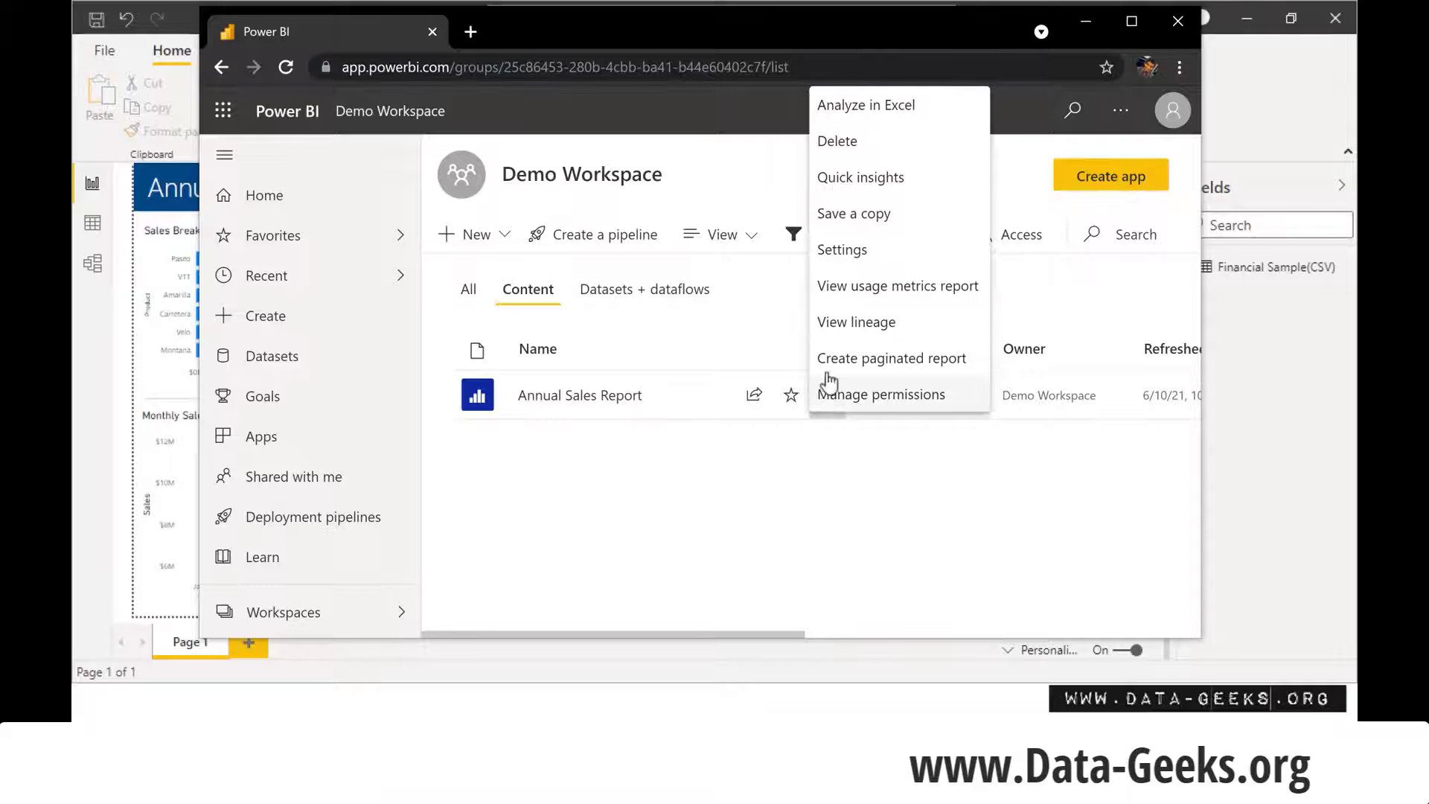
left_click(855, 247)
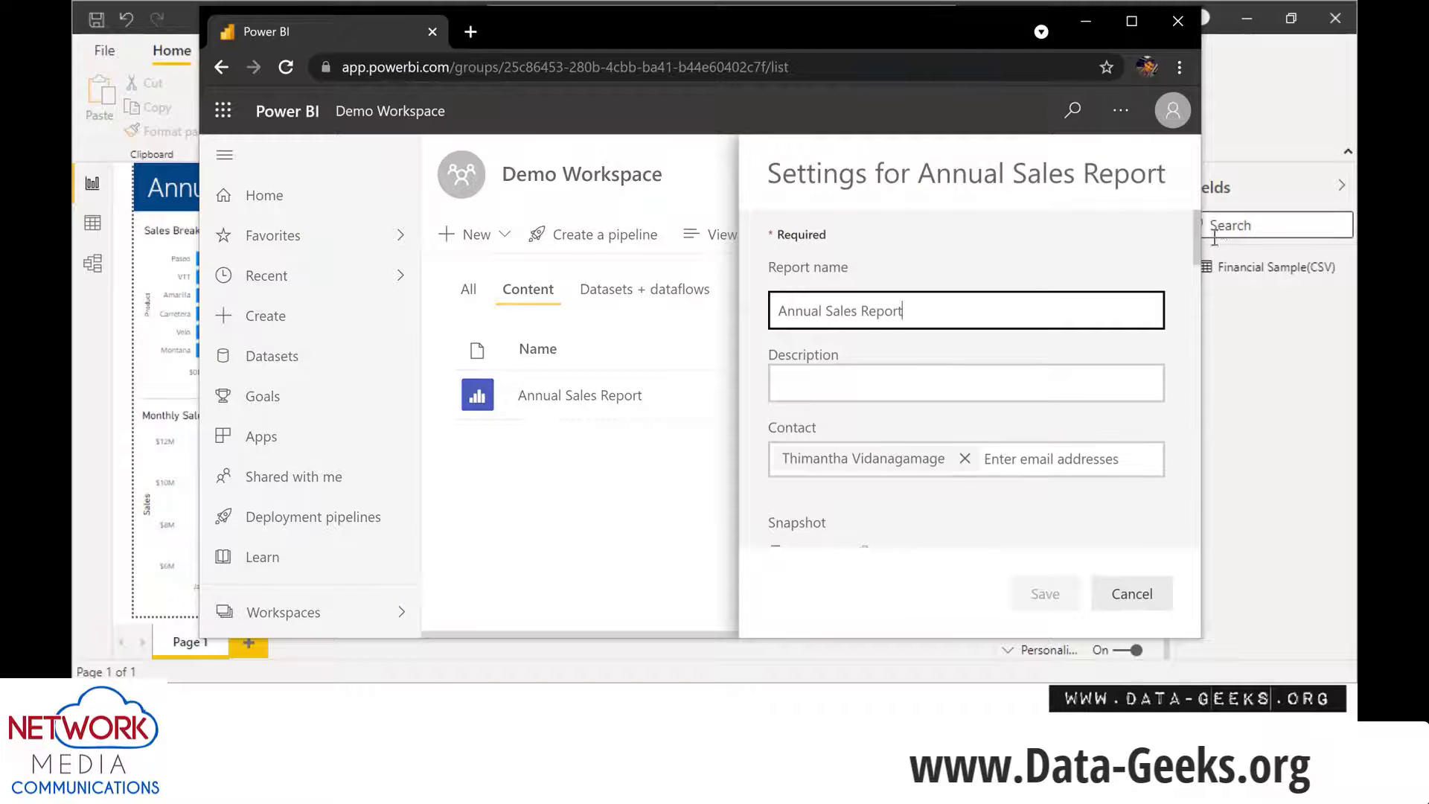
left_click_drag(1196, 238, 1186, 556)
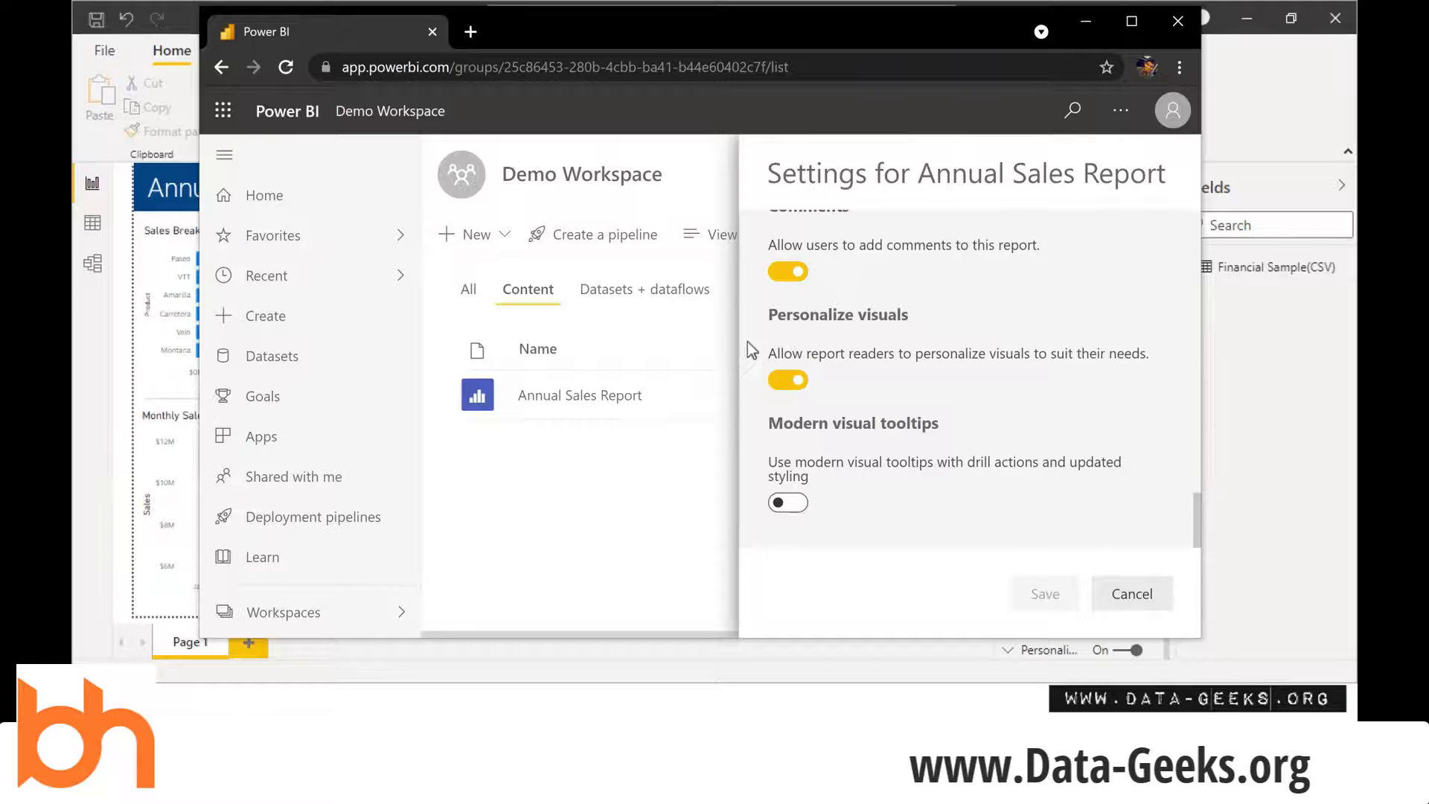
left_click(799, 387)
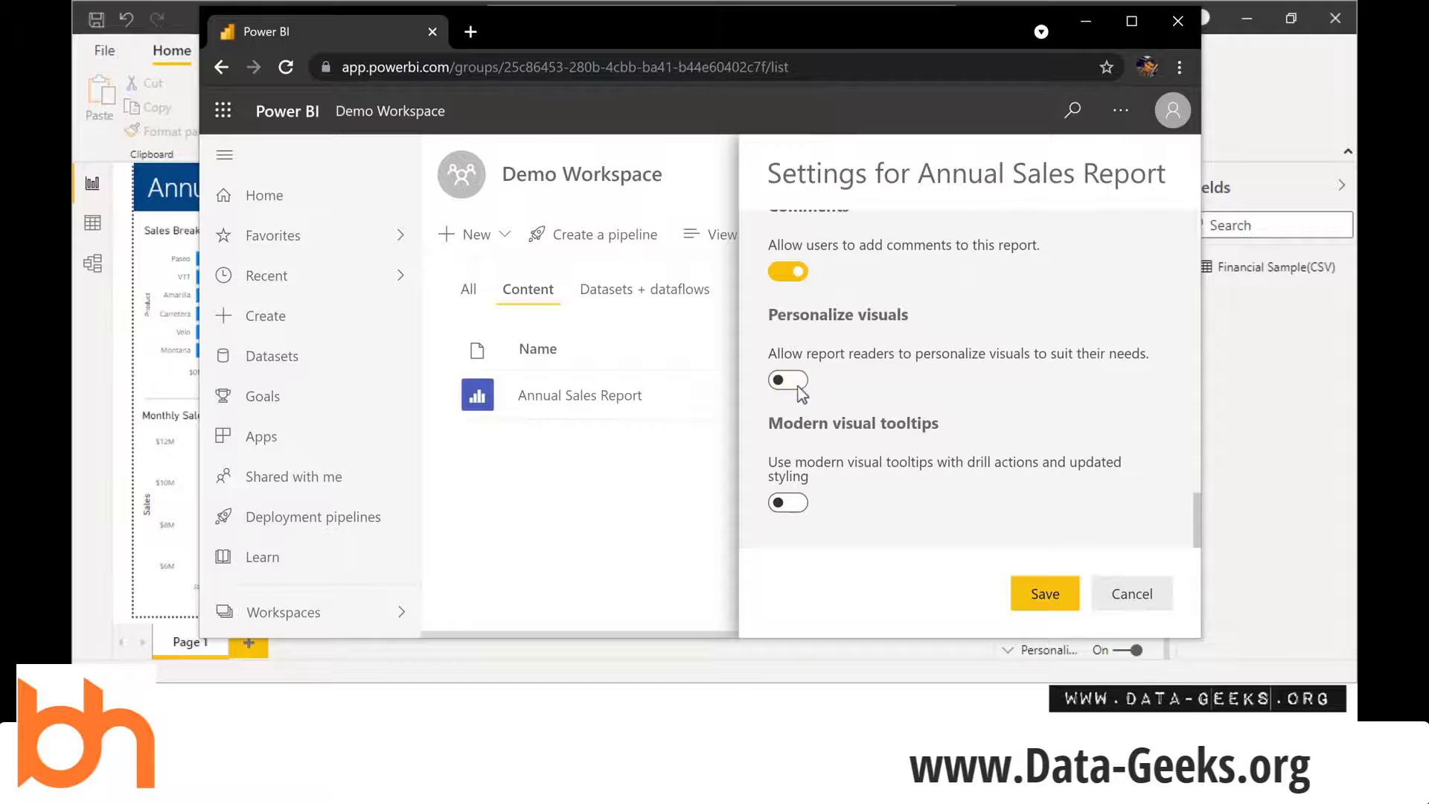
left_click(798, 387)
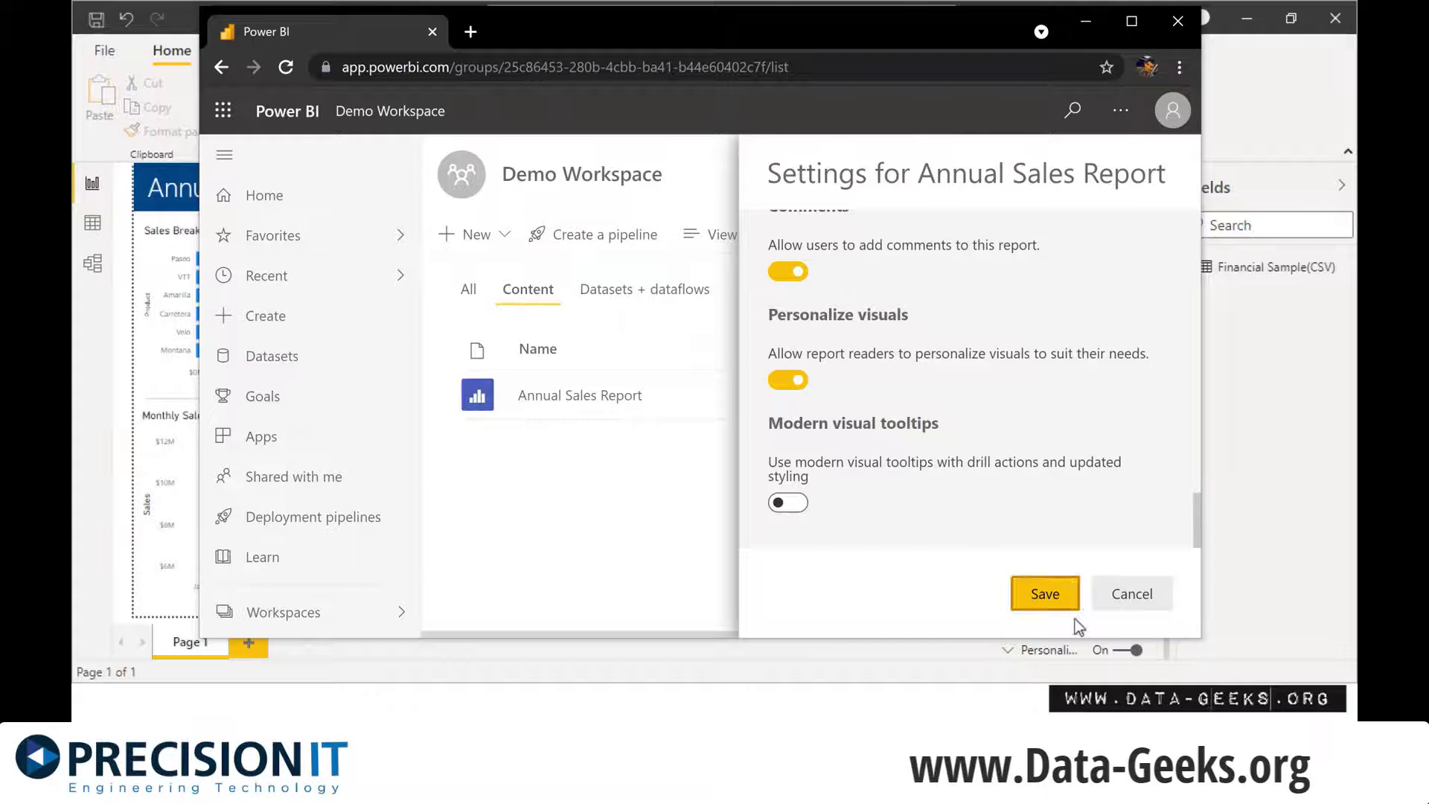
left_click(1132, 596)
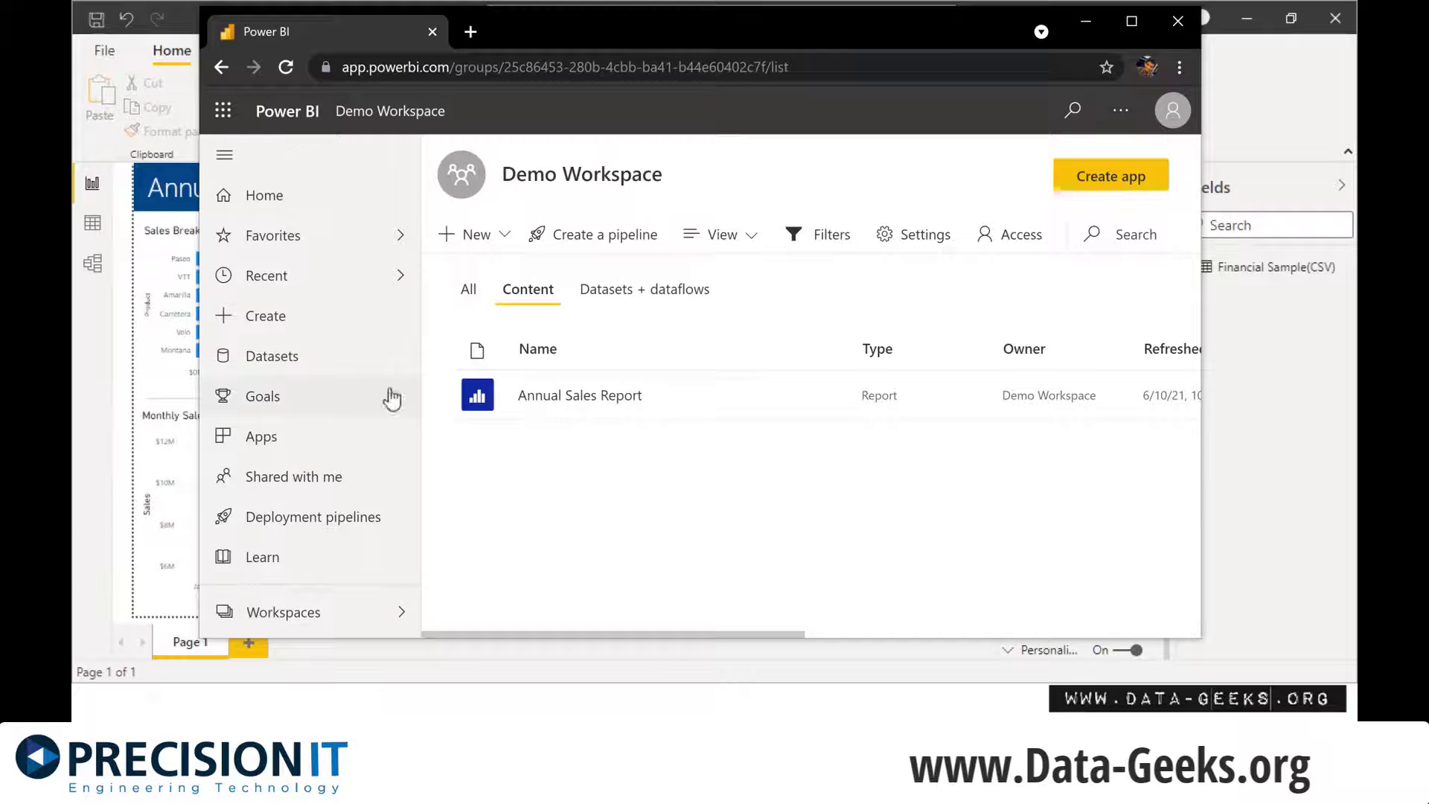
Open the Annual Sales Report and review the personalize options of the Sales Breakdown by Segment donut chart
left_click(649, 403)
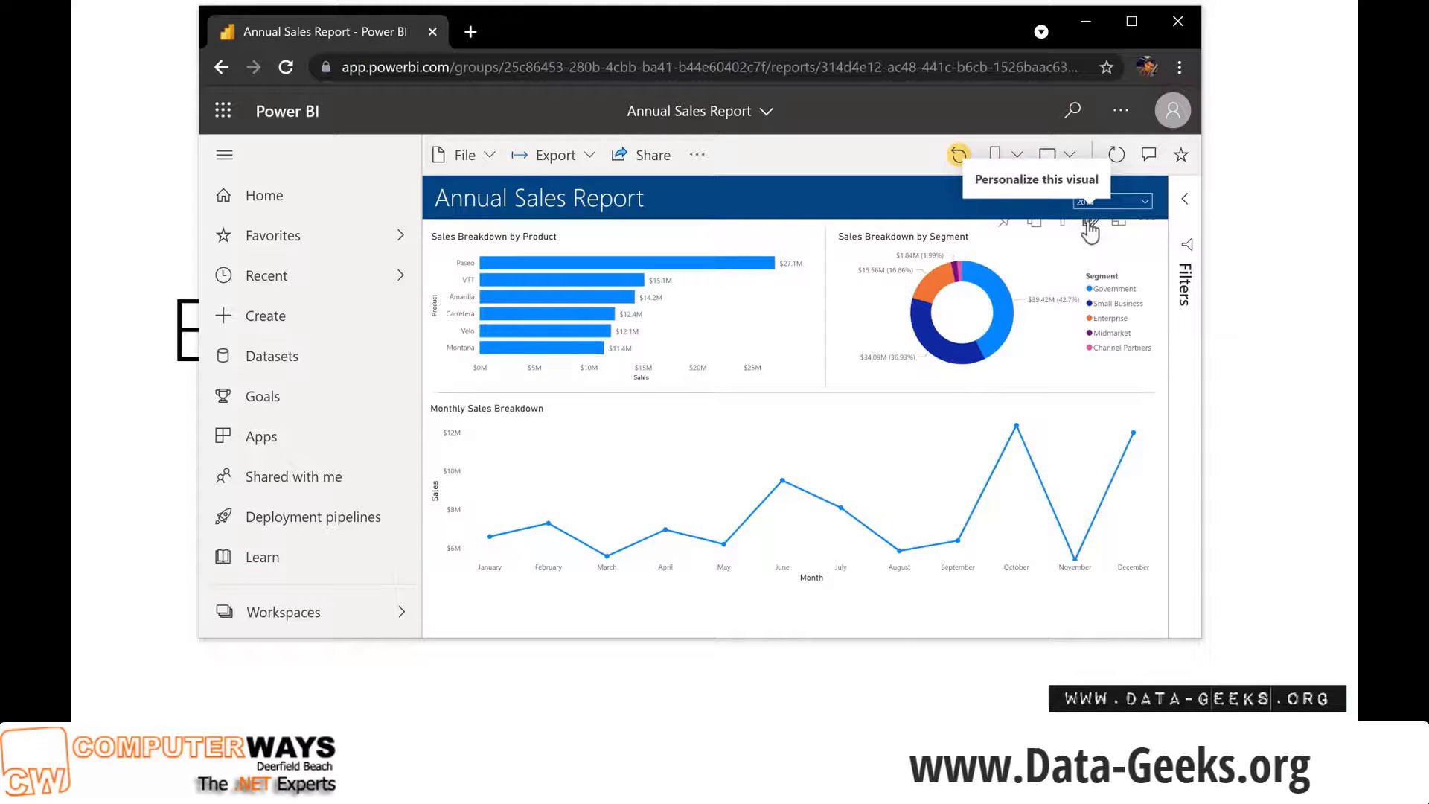
left_click(1090, 223)
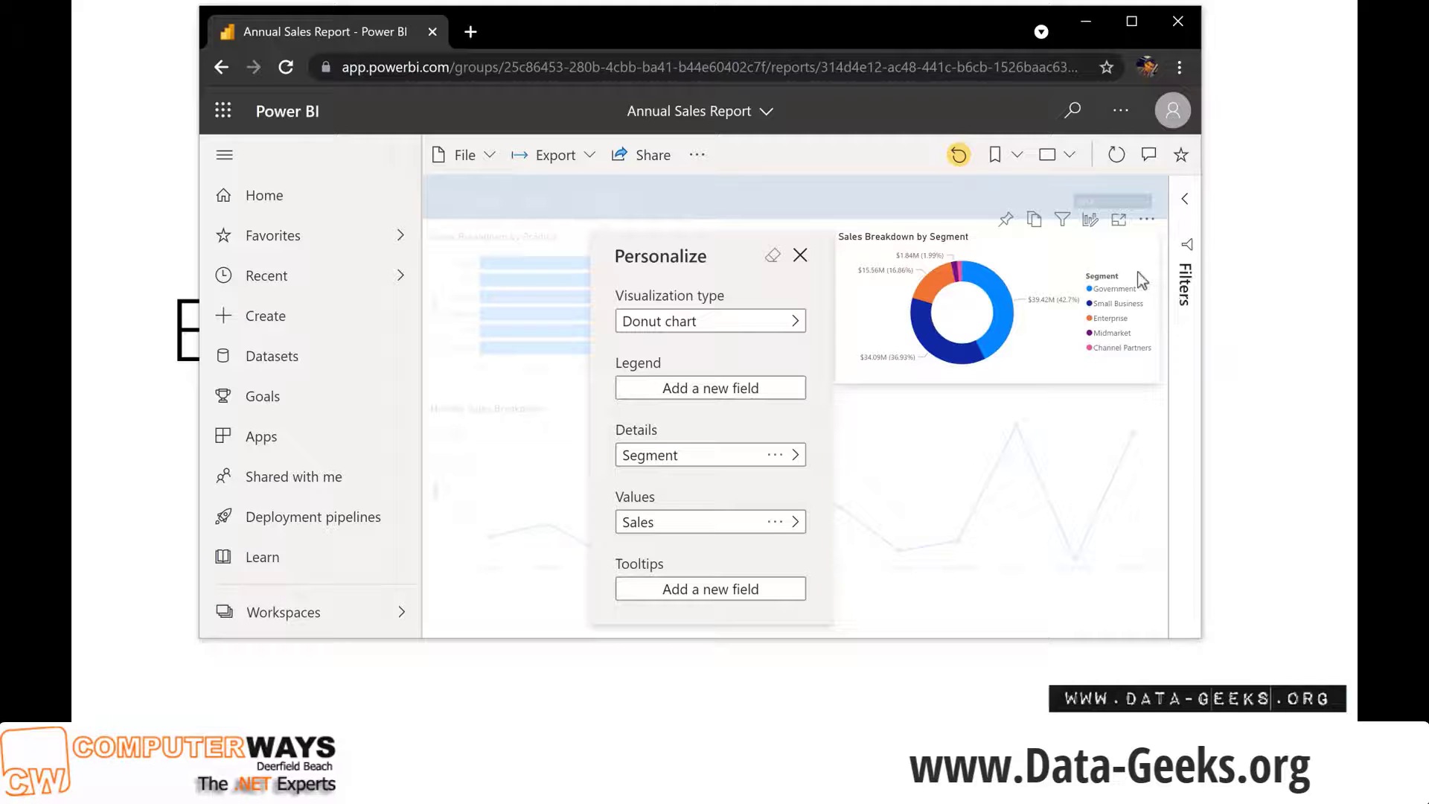
left_click_drag(1201, 155, 1214, 155)
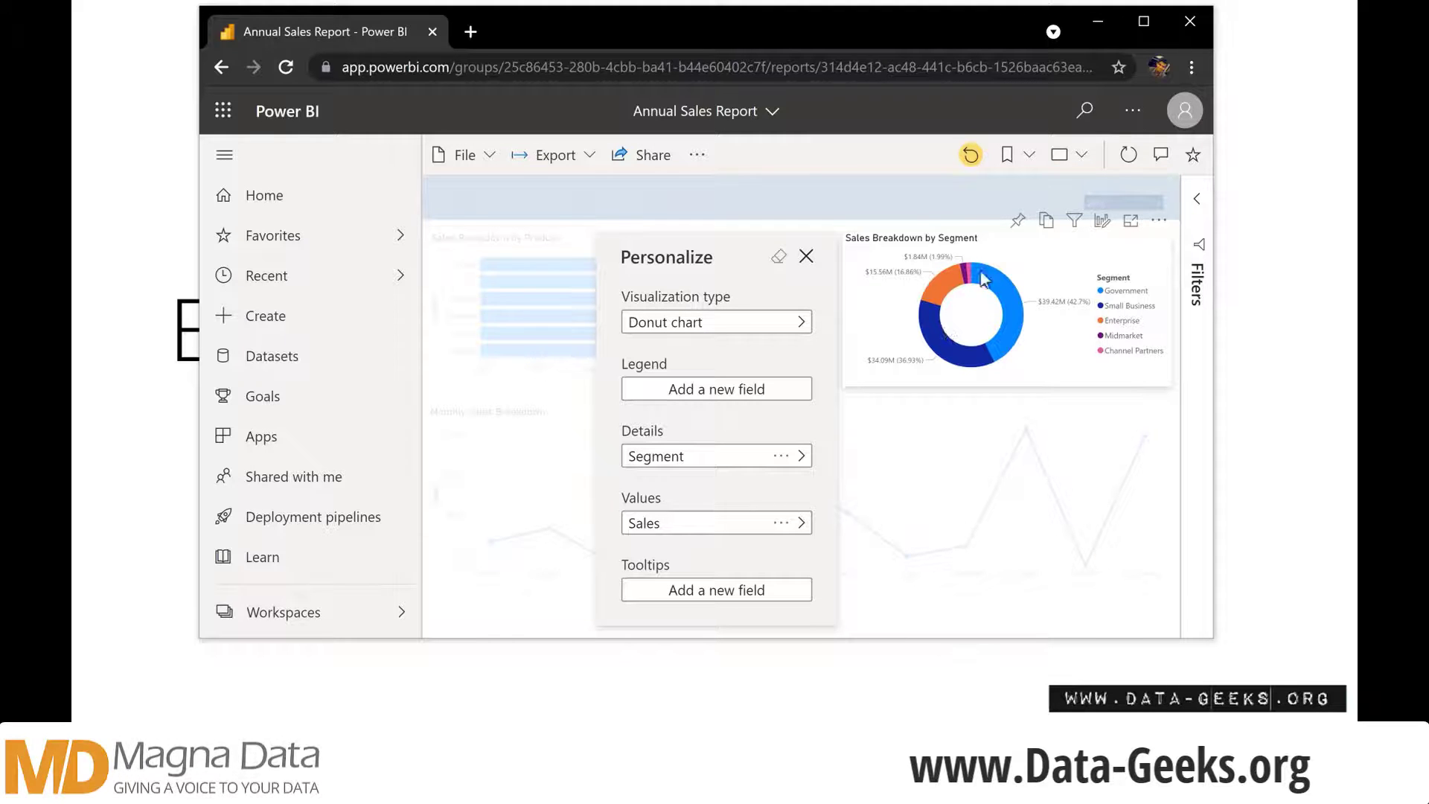
left_click(808, 257)
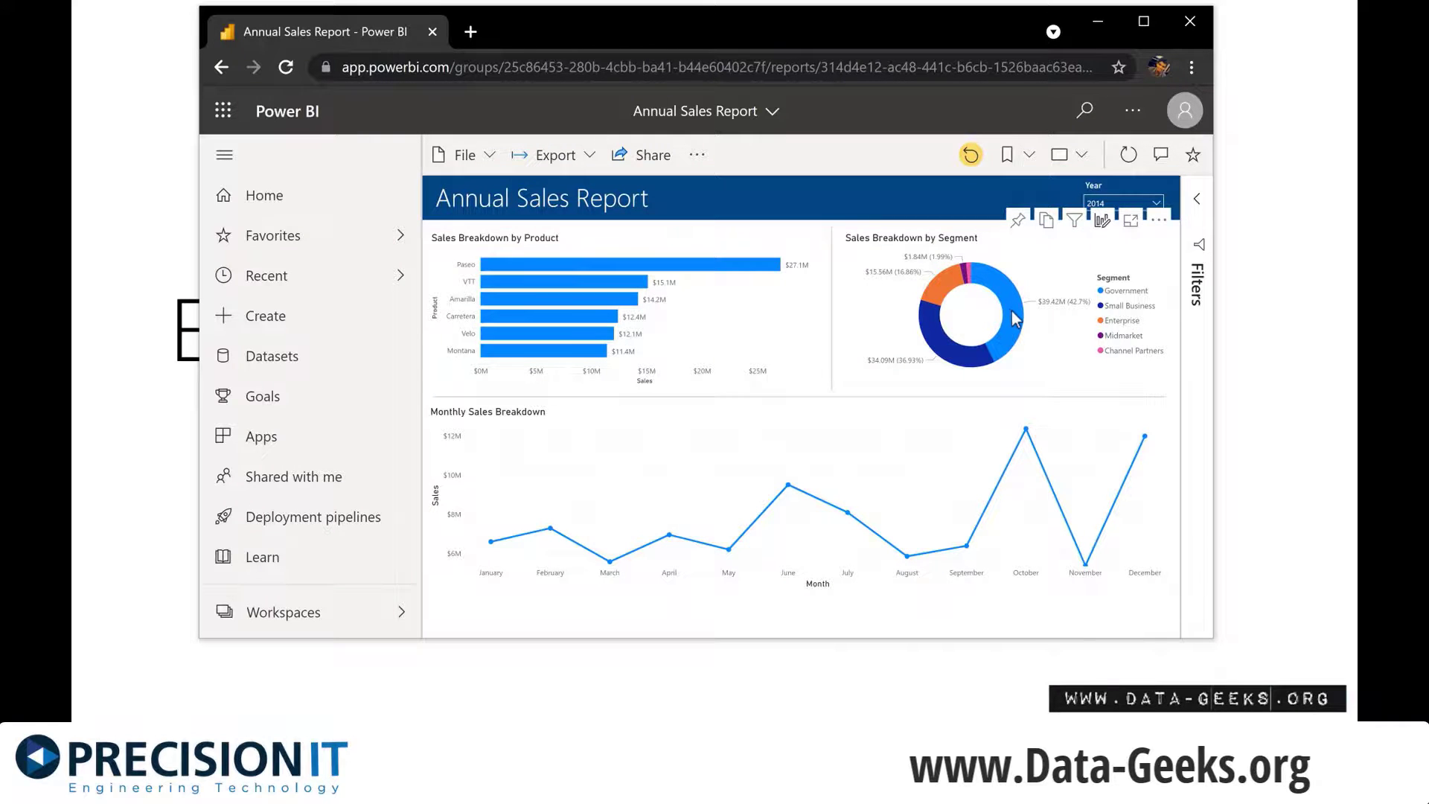
mouse_move(1012, 313)
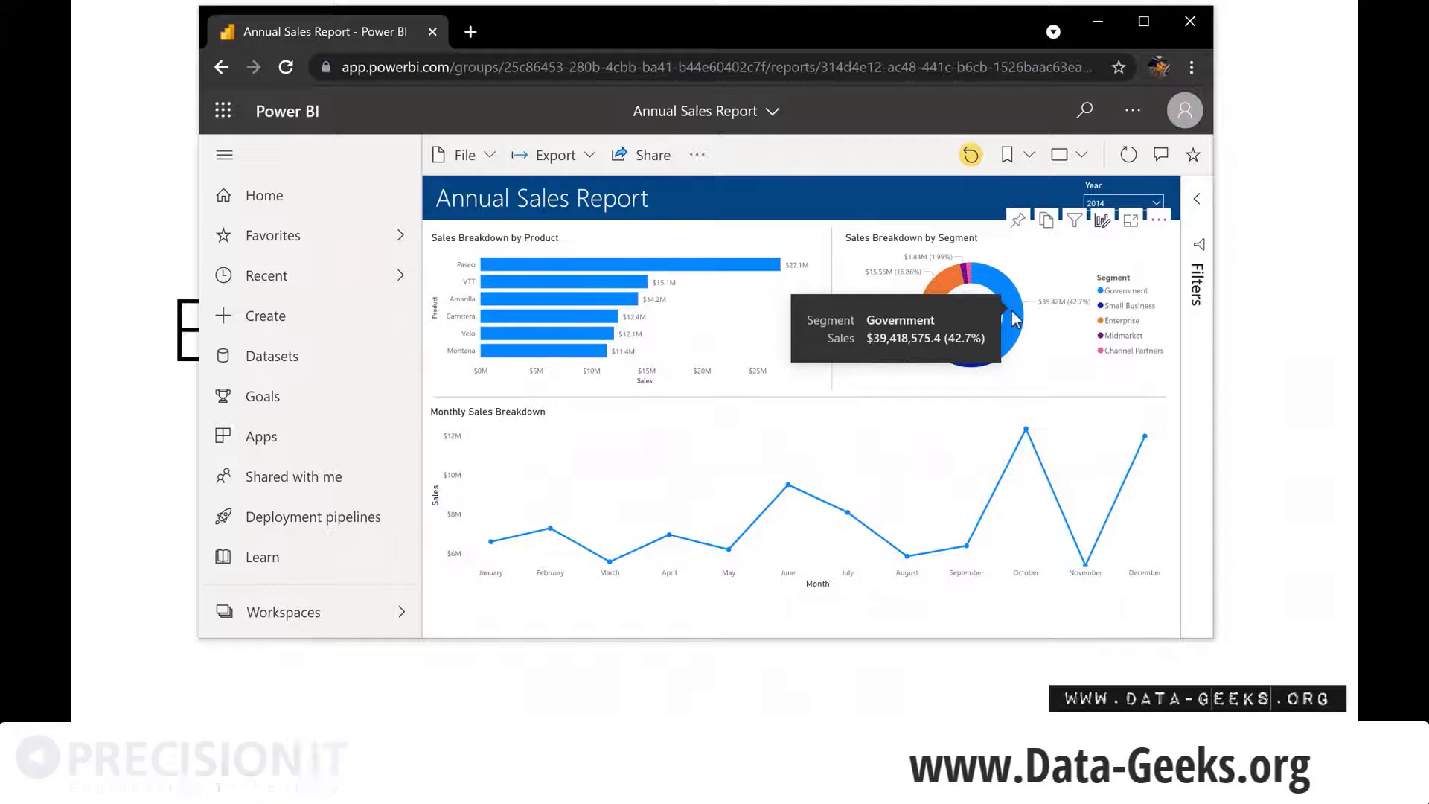
Personalize the Sales Breakdown by Segment visual by changing its visualization type to Clustered bar chart
left_click(1101, 221)
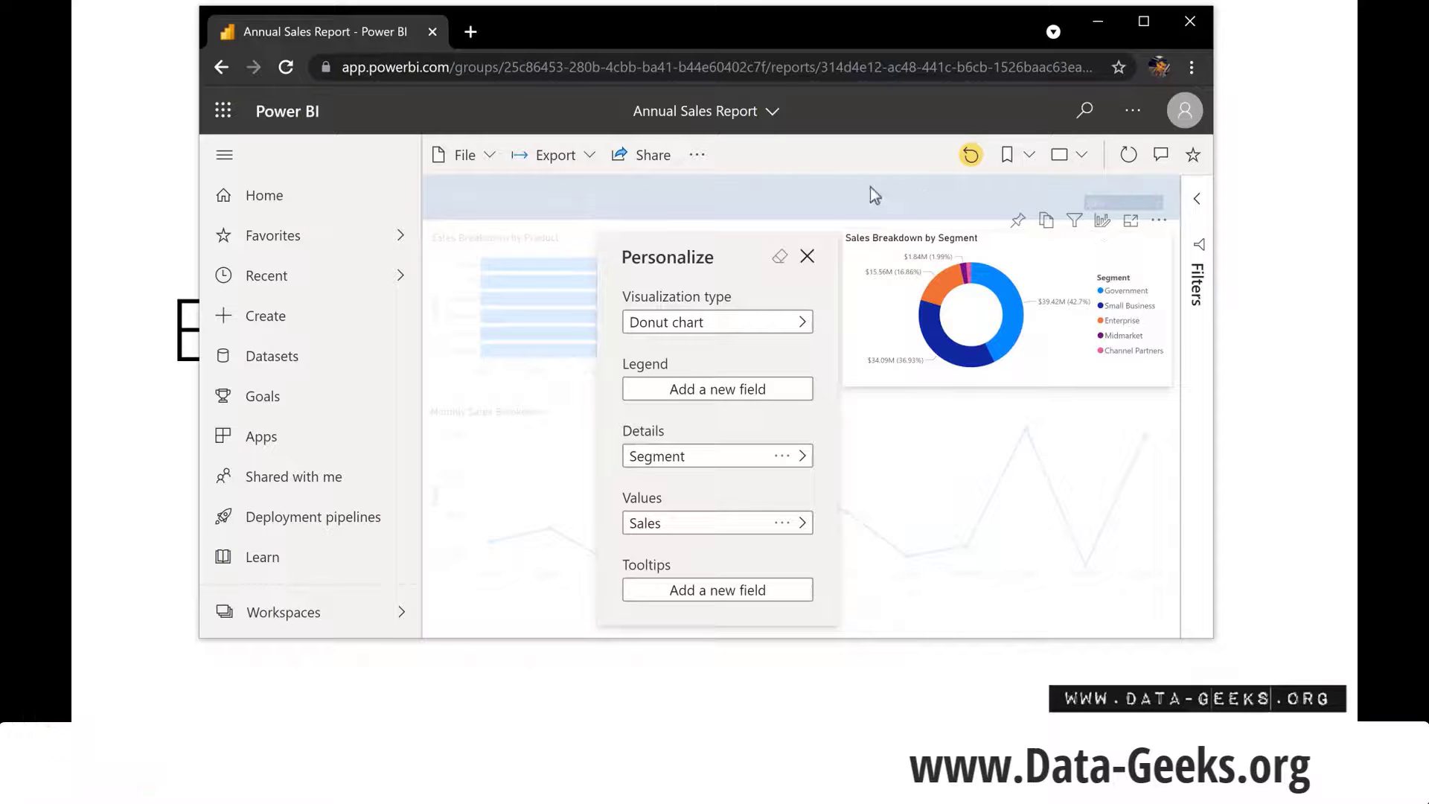
left_click(741, 326)
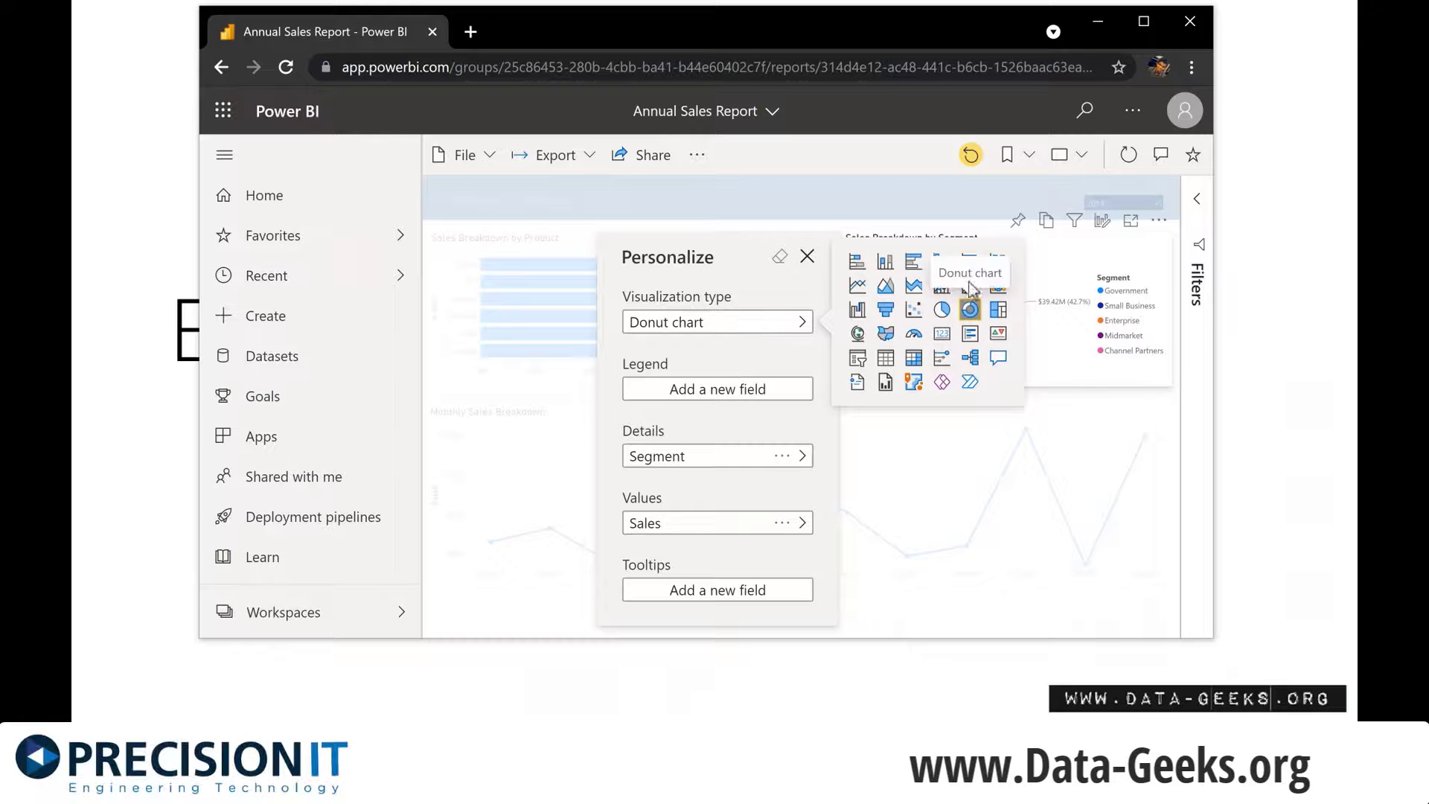
left_click(916, 265)
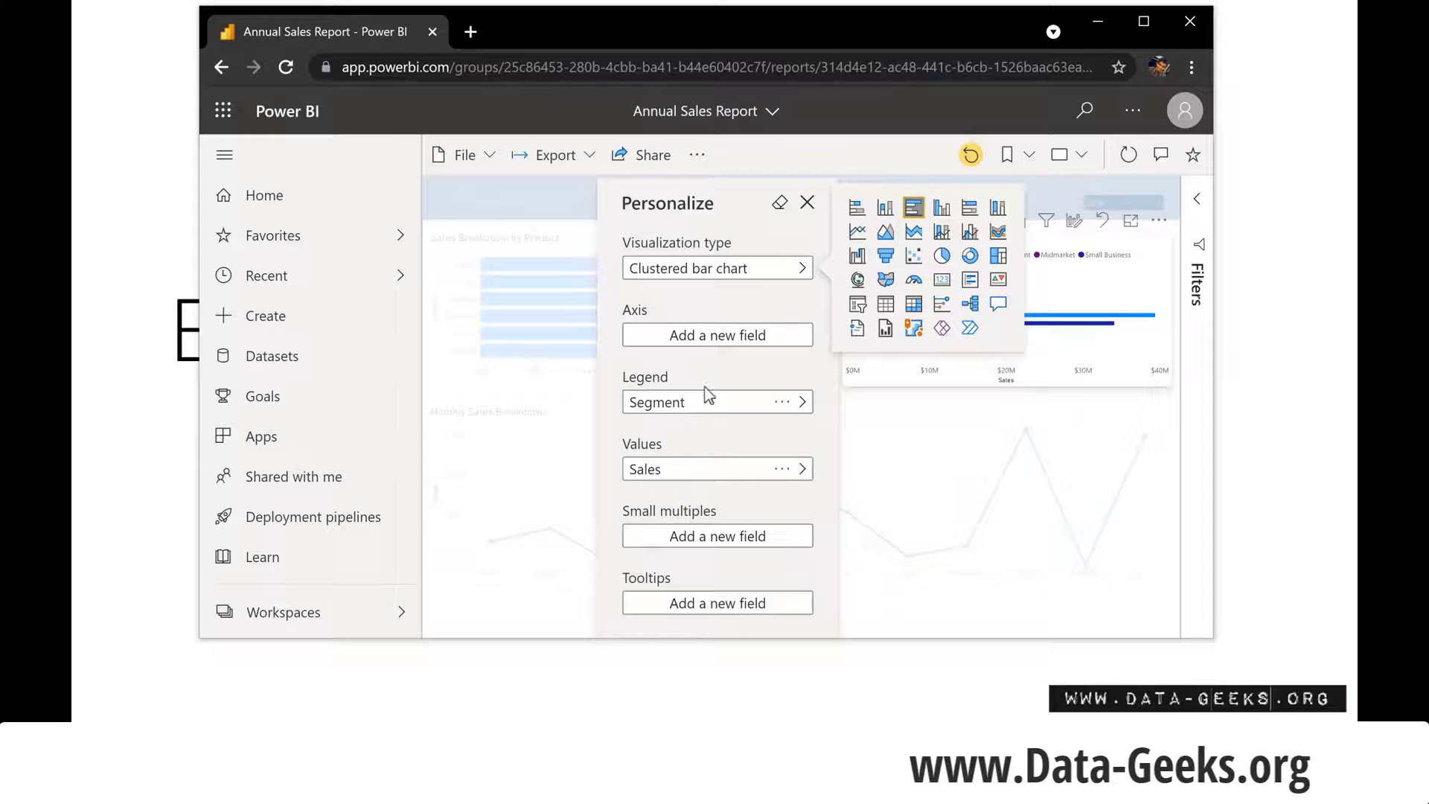
Move the Segment field from Legend to Axis in the personalized chart and close its personalize options
left_click(695, 403)
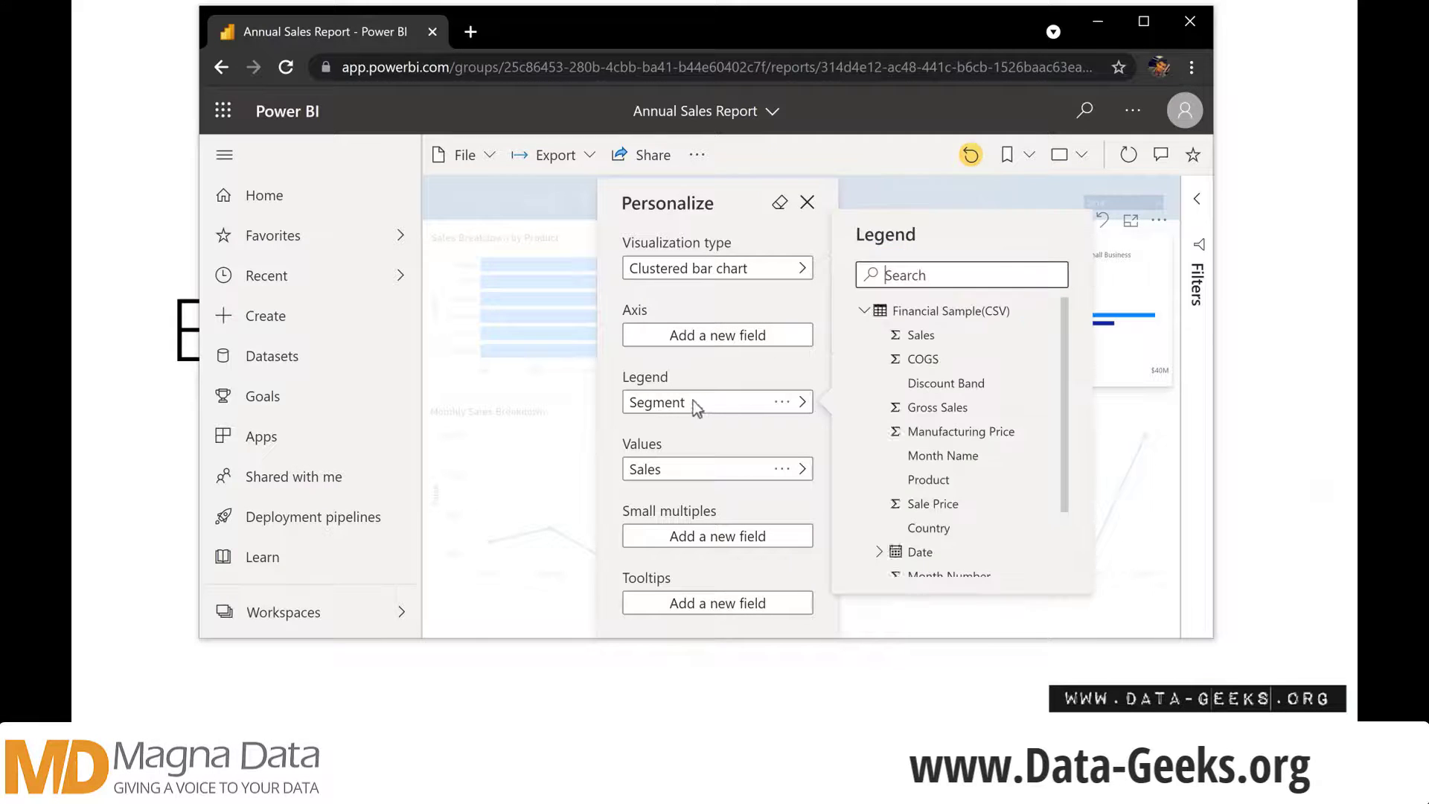
left_click(679, 374)
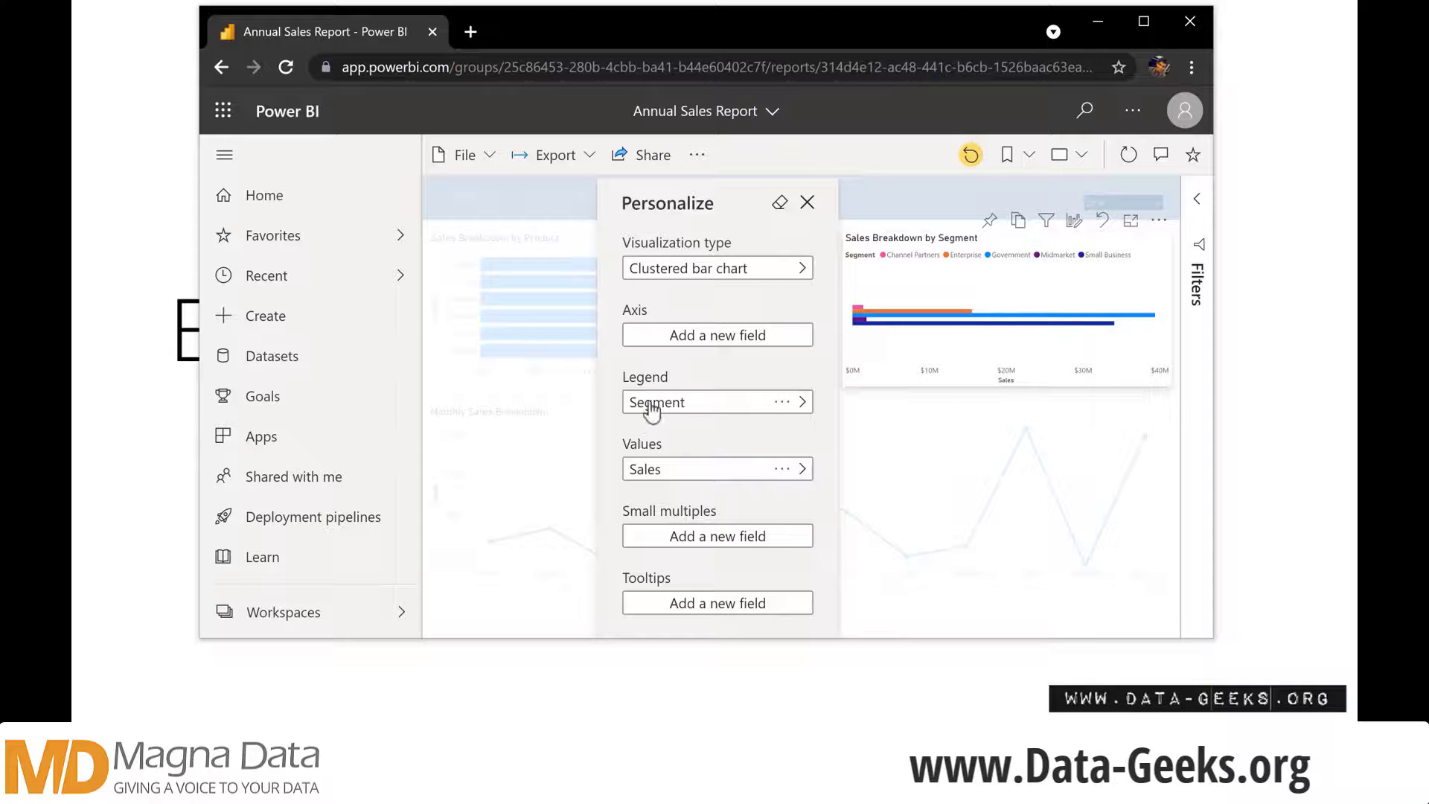
left_click_drag(654, 400, 654, 343)
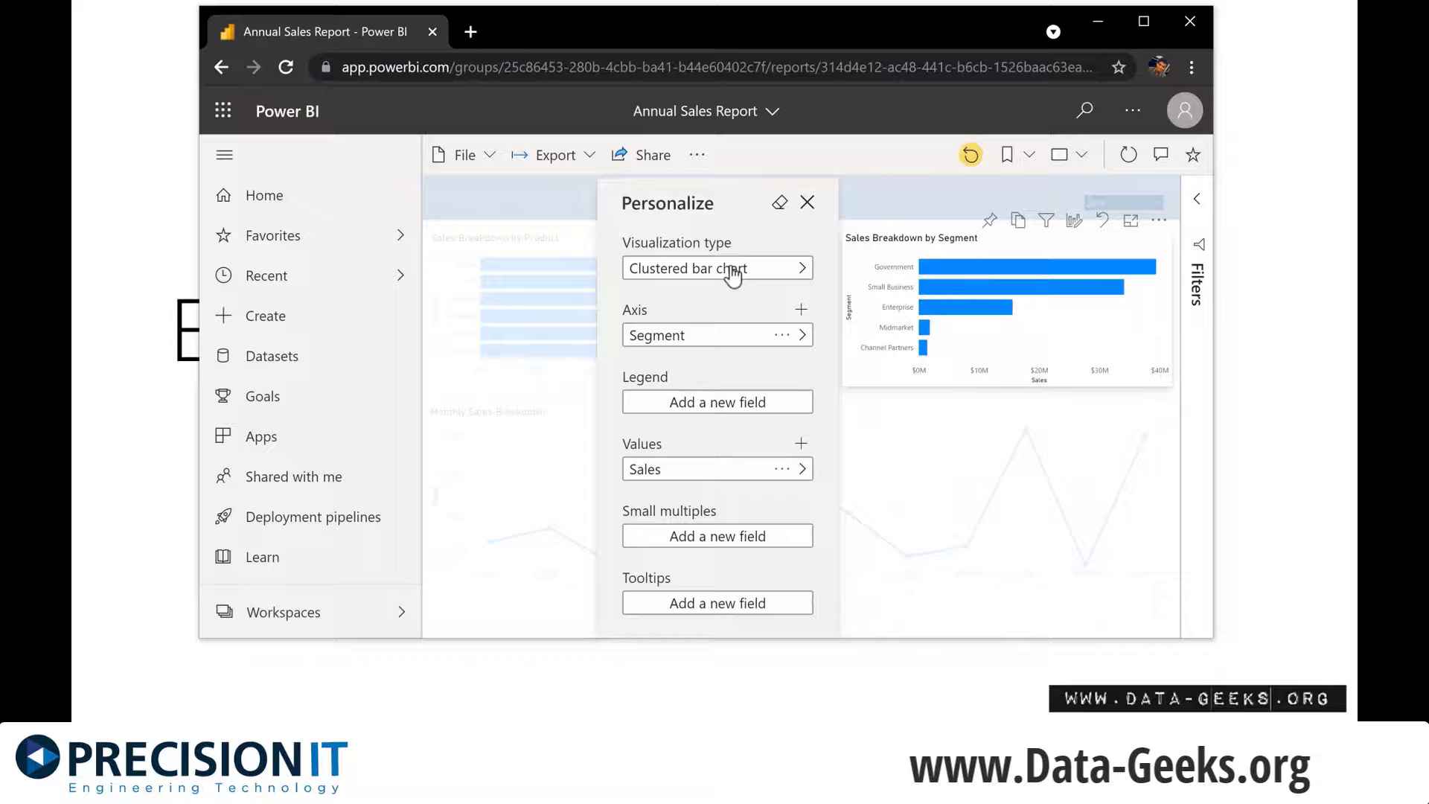
left_click(808, 204)
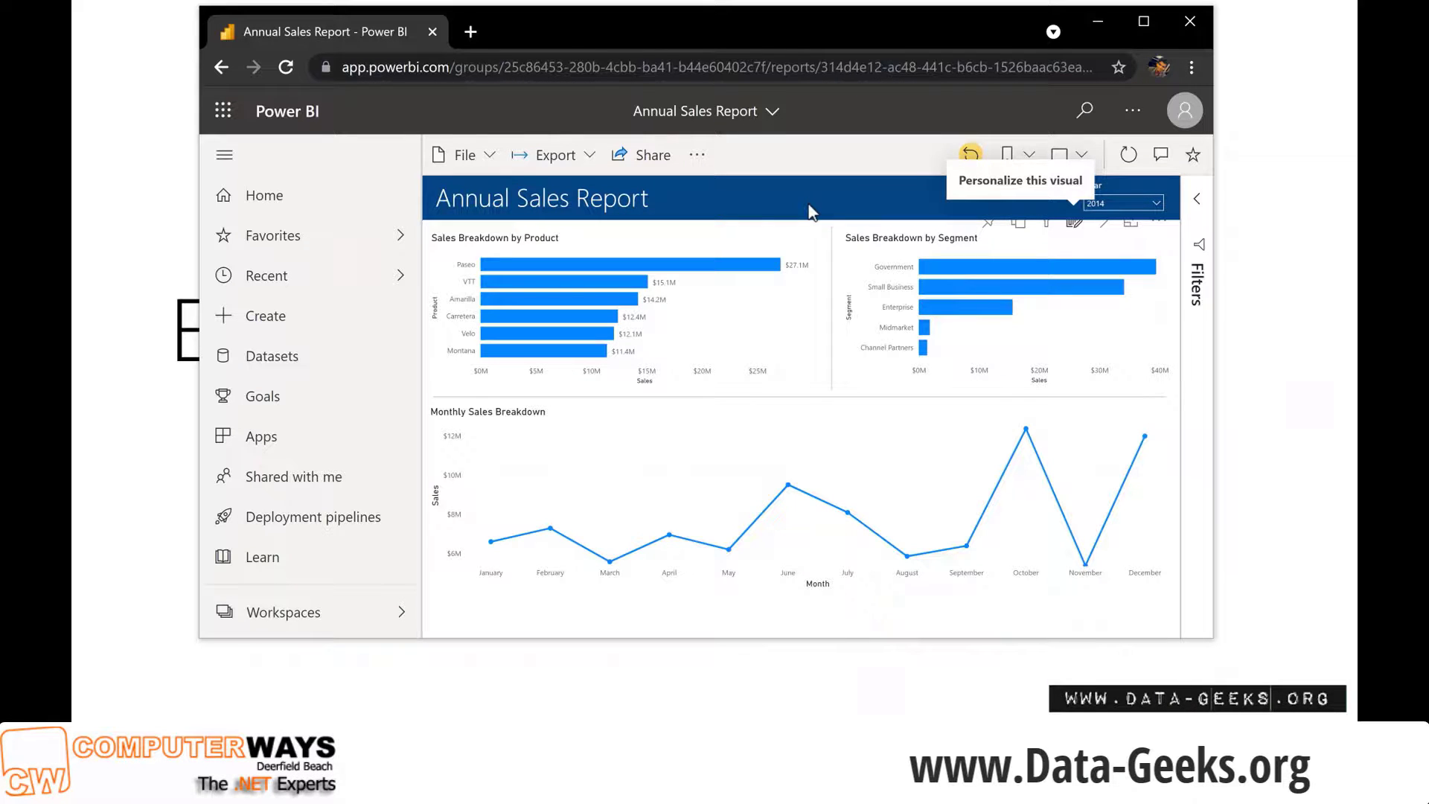
Save the report's current state as a personal bookmark named My Sales Report and apply that bookmark
left_click(1024, 157)
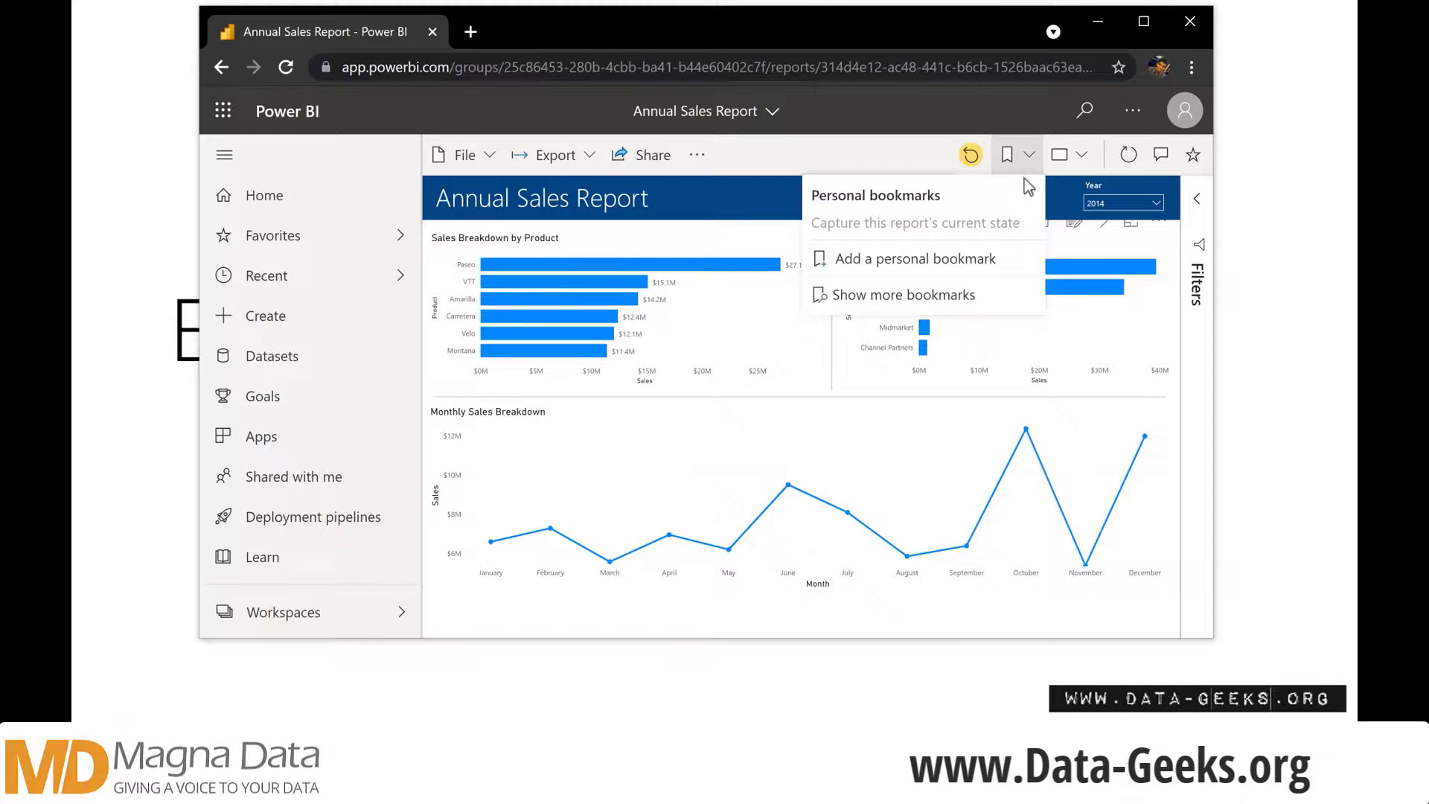
left_click(1007, 155)
left_click(1001, 154)
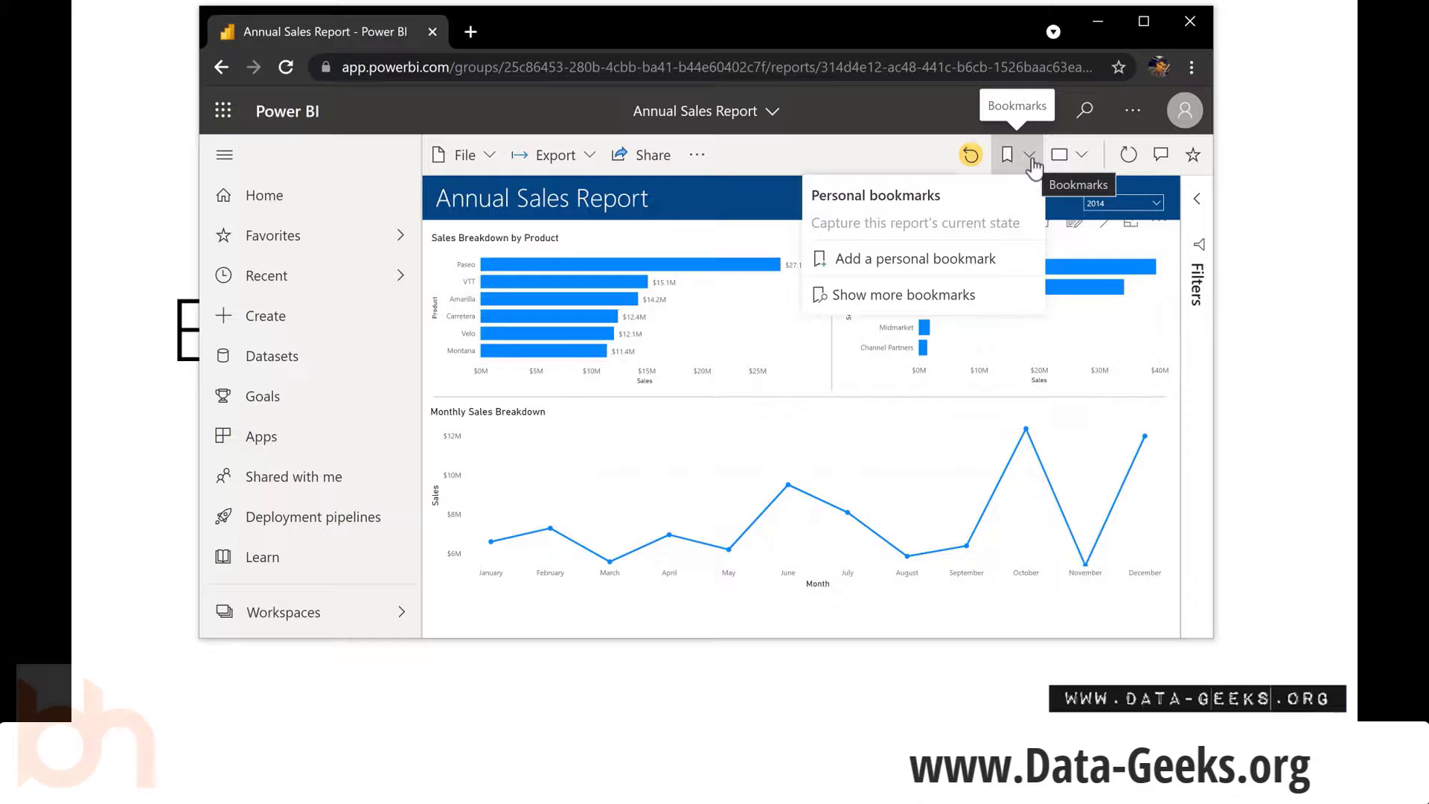
left_click(880, 273)
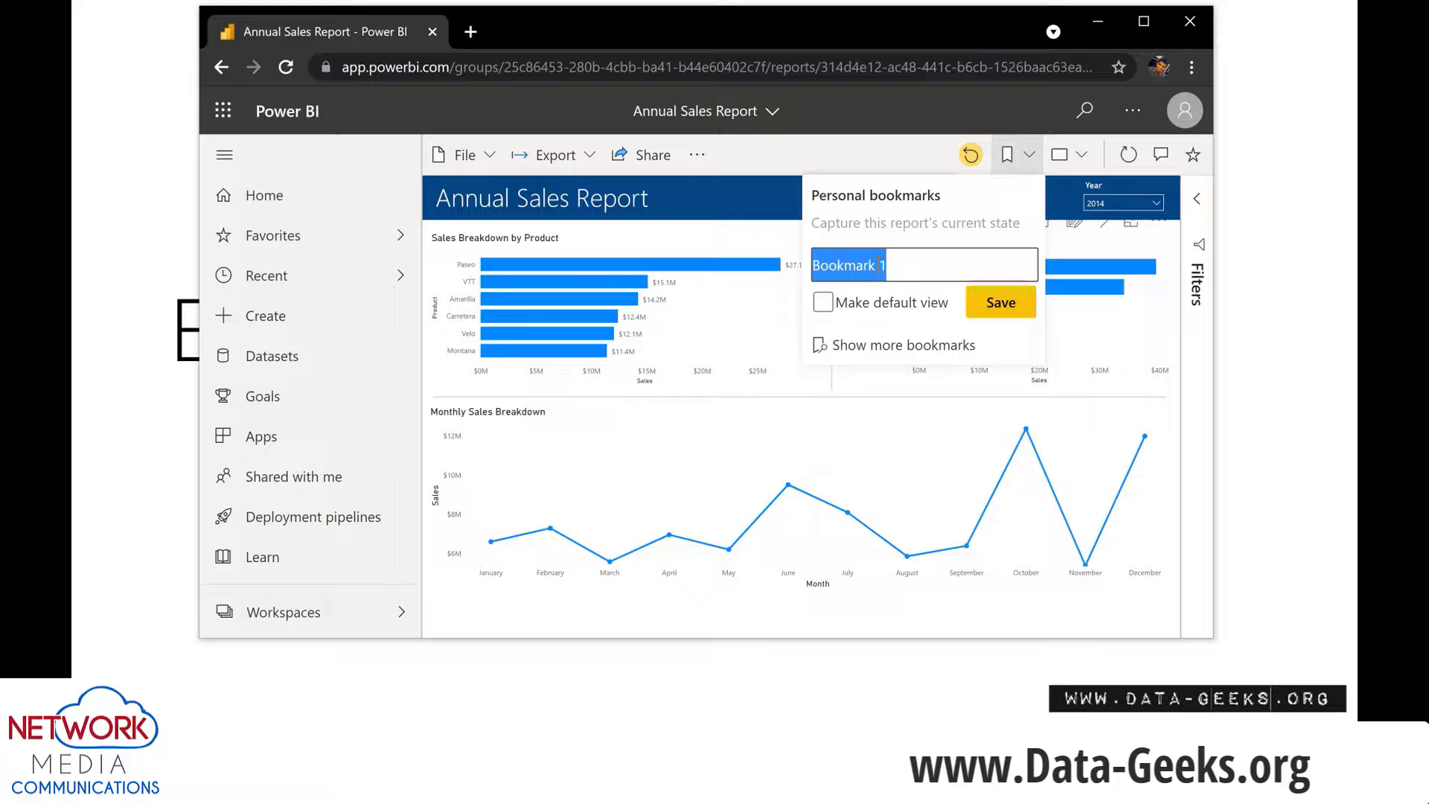
type("My Sales ")
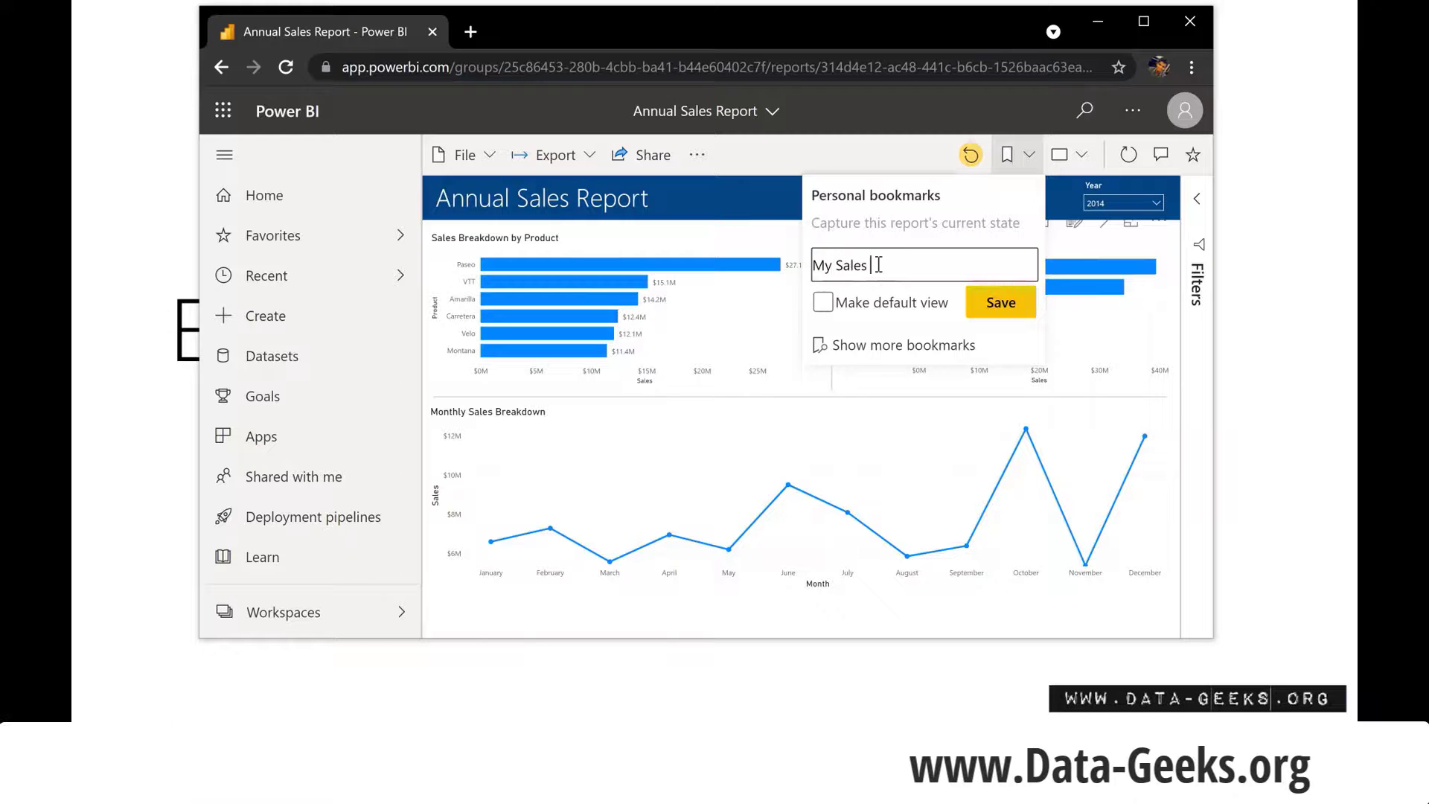
type("Report")
left_click(1005, 309)
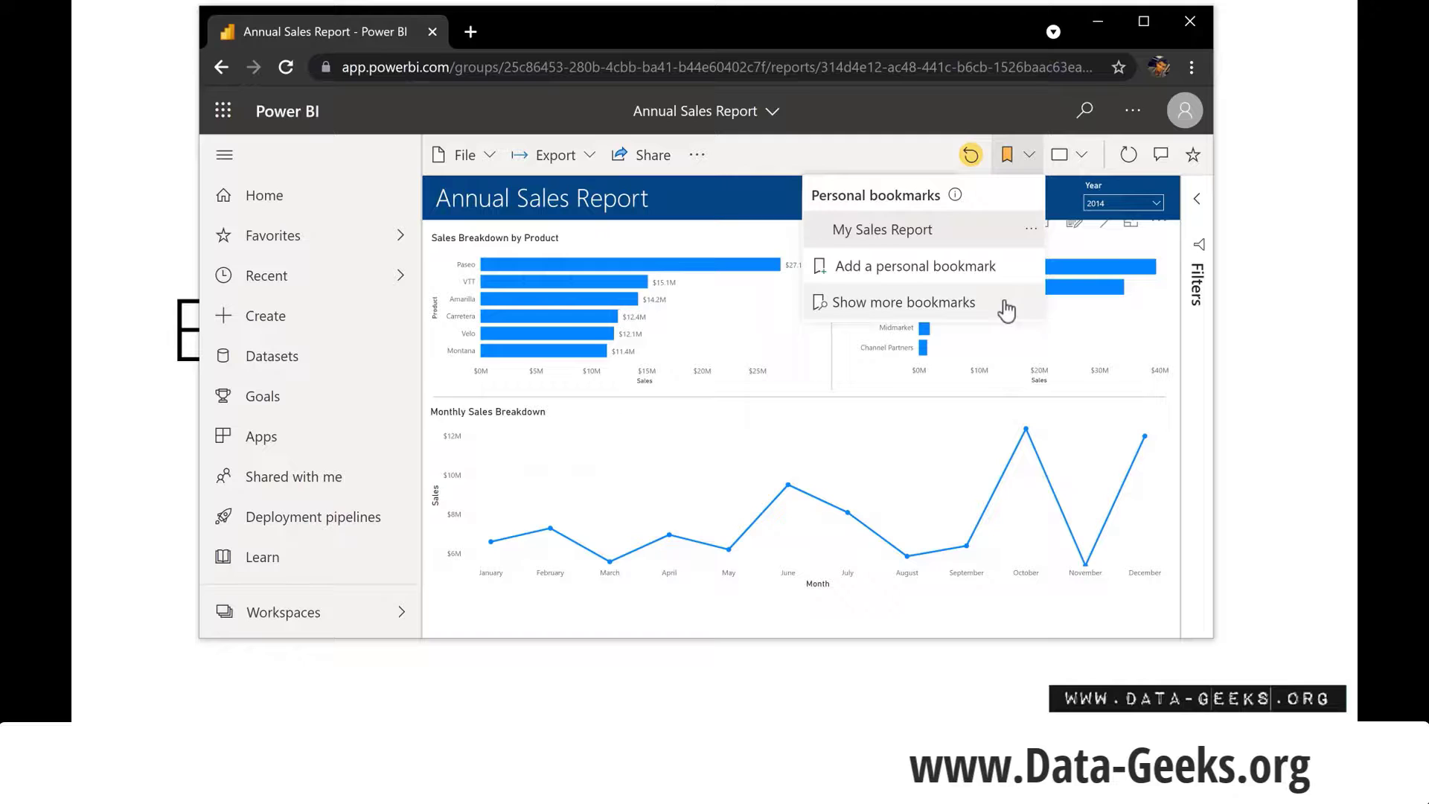
left_click(840, 229)
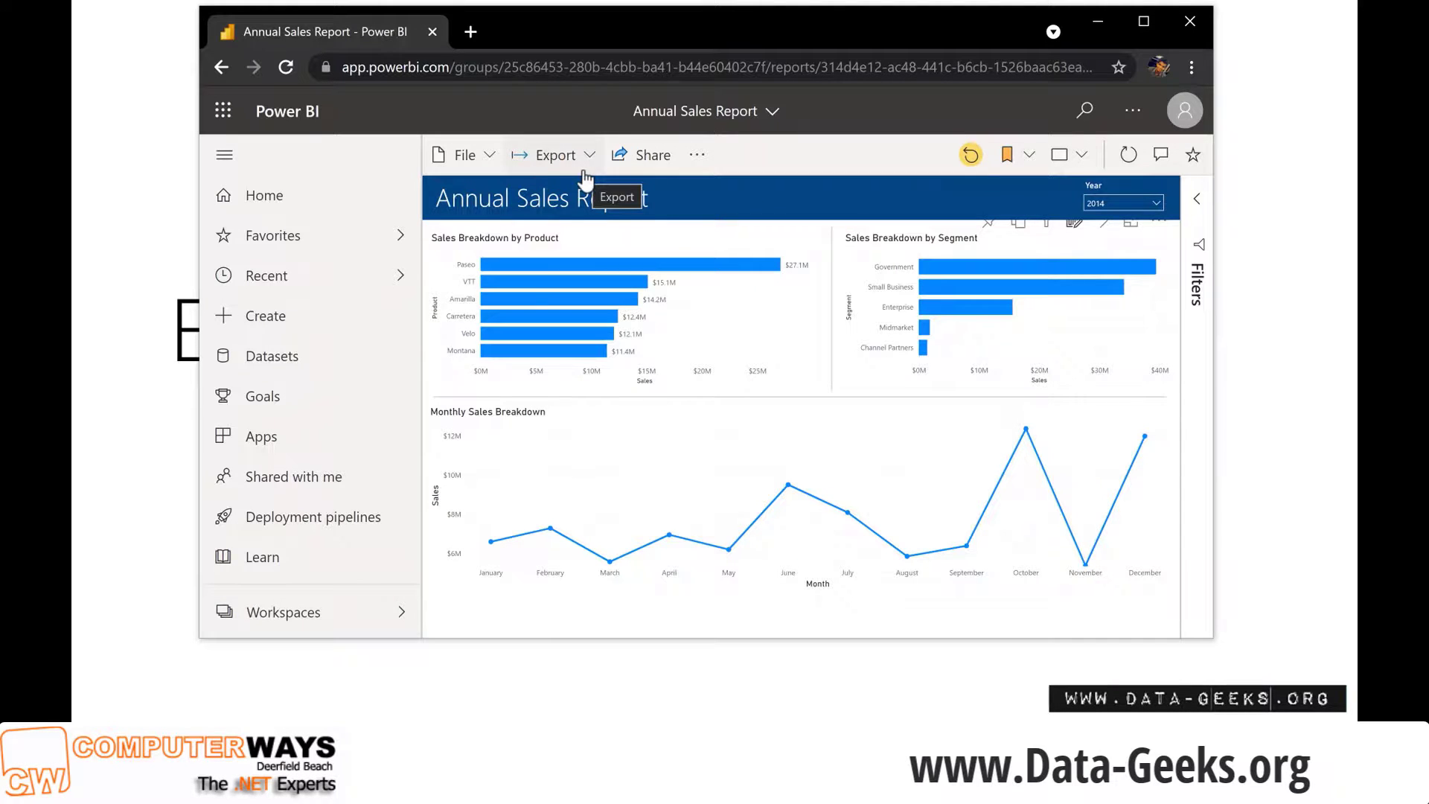
left_click(325, 614)
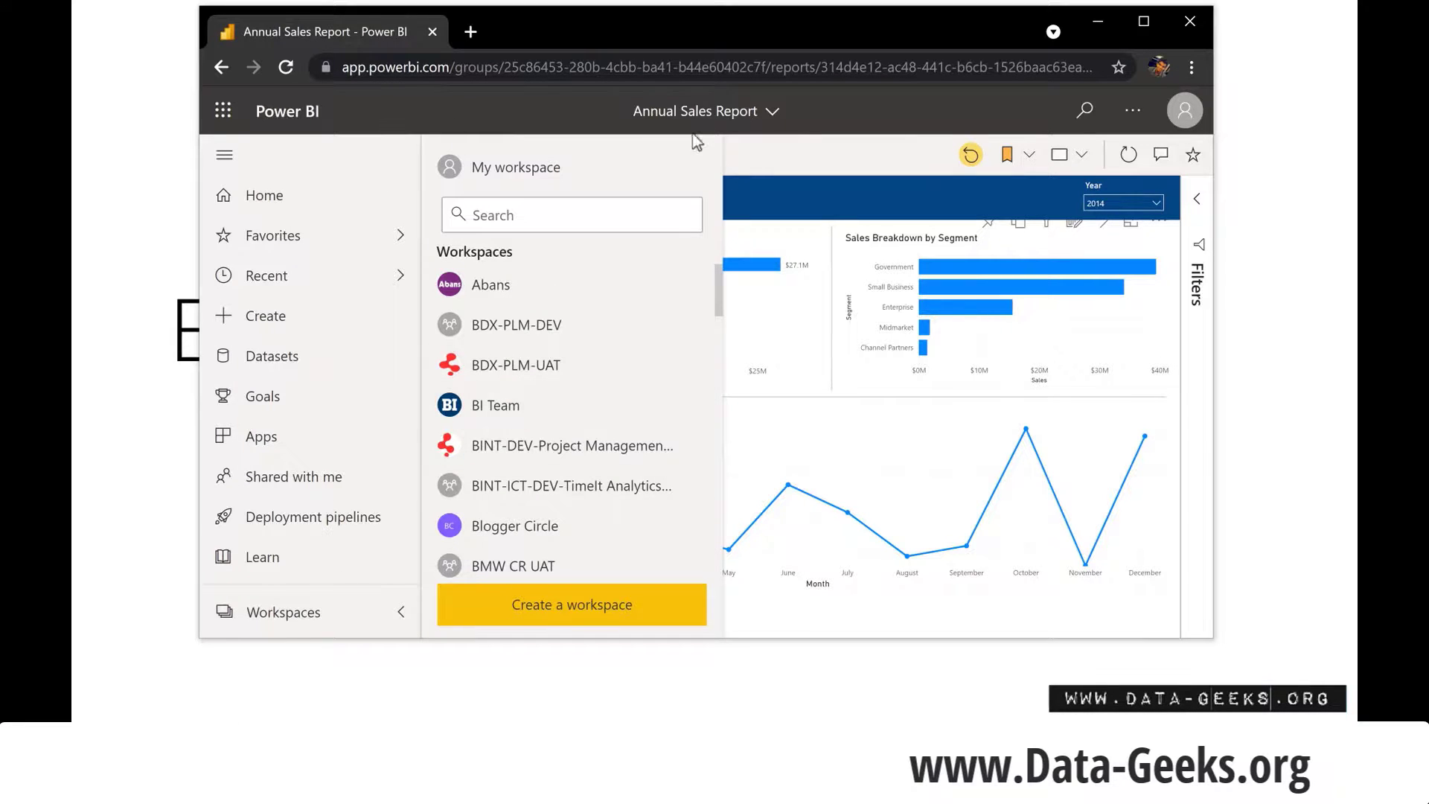
left_click(833, 146)
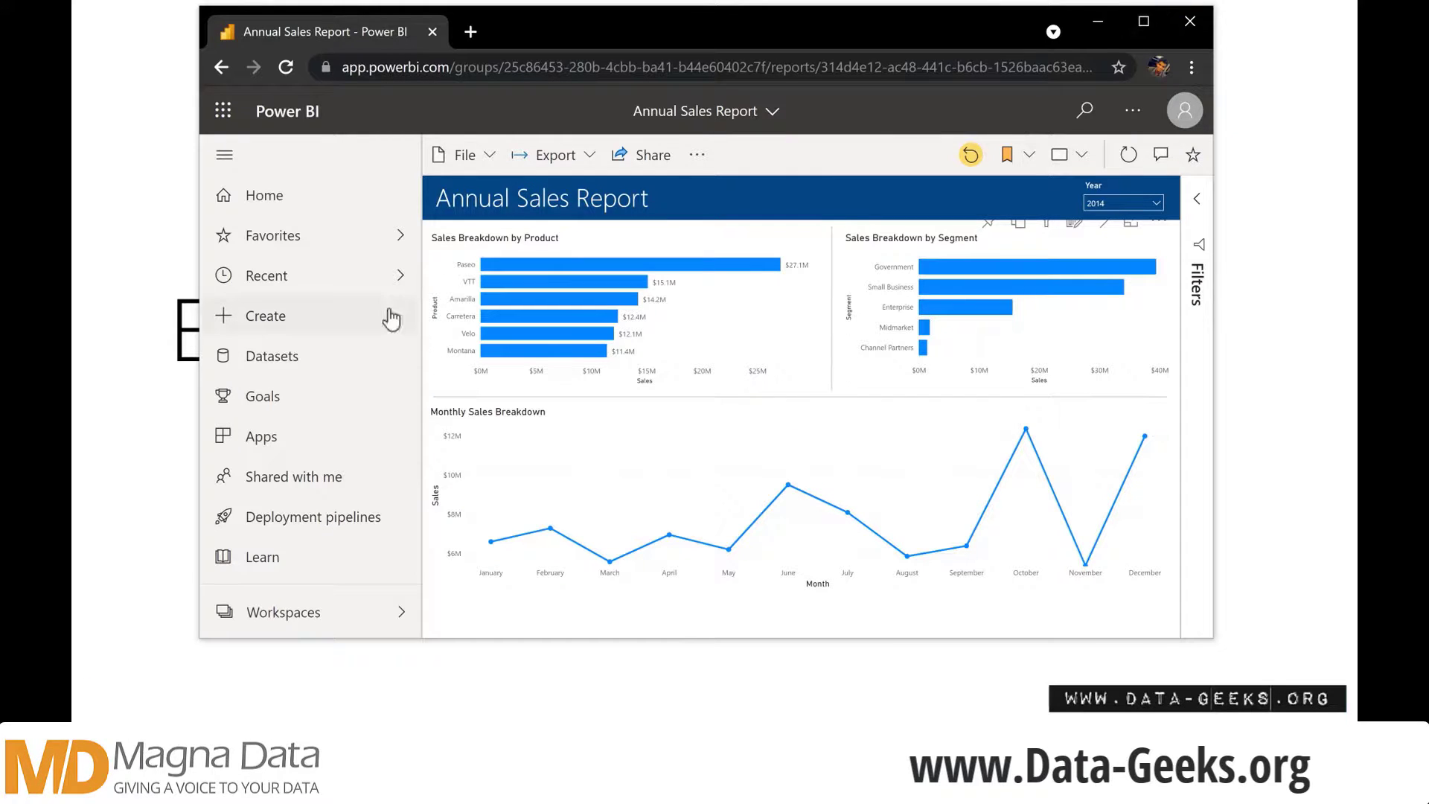
left_click(725, 110)
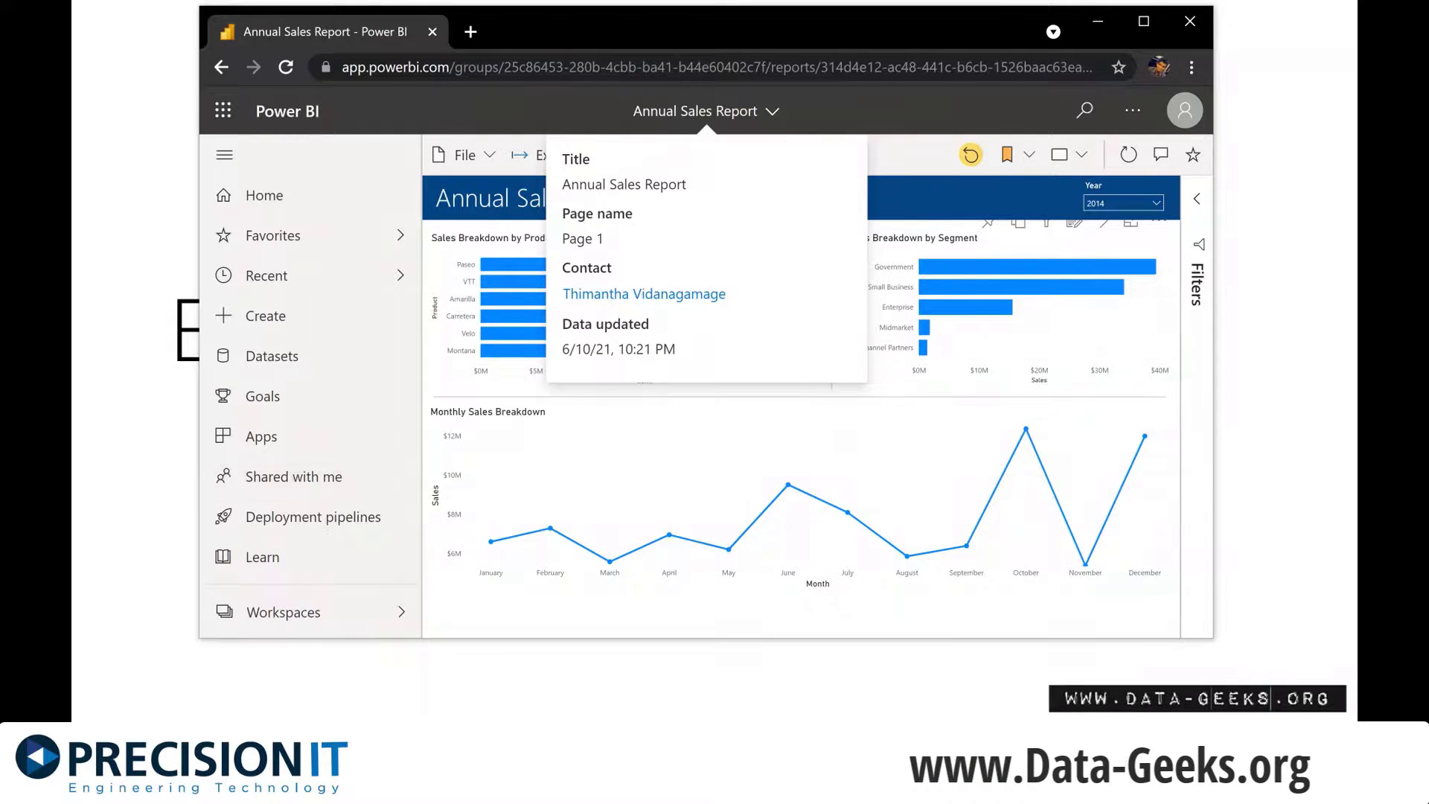
Maximize the browser window and reopen the Annual Sales Report from the Demo Workspace in its original view
left_click(1143, 23)
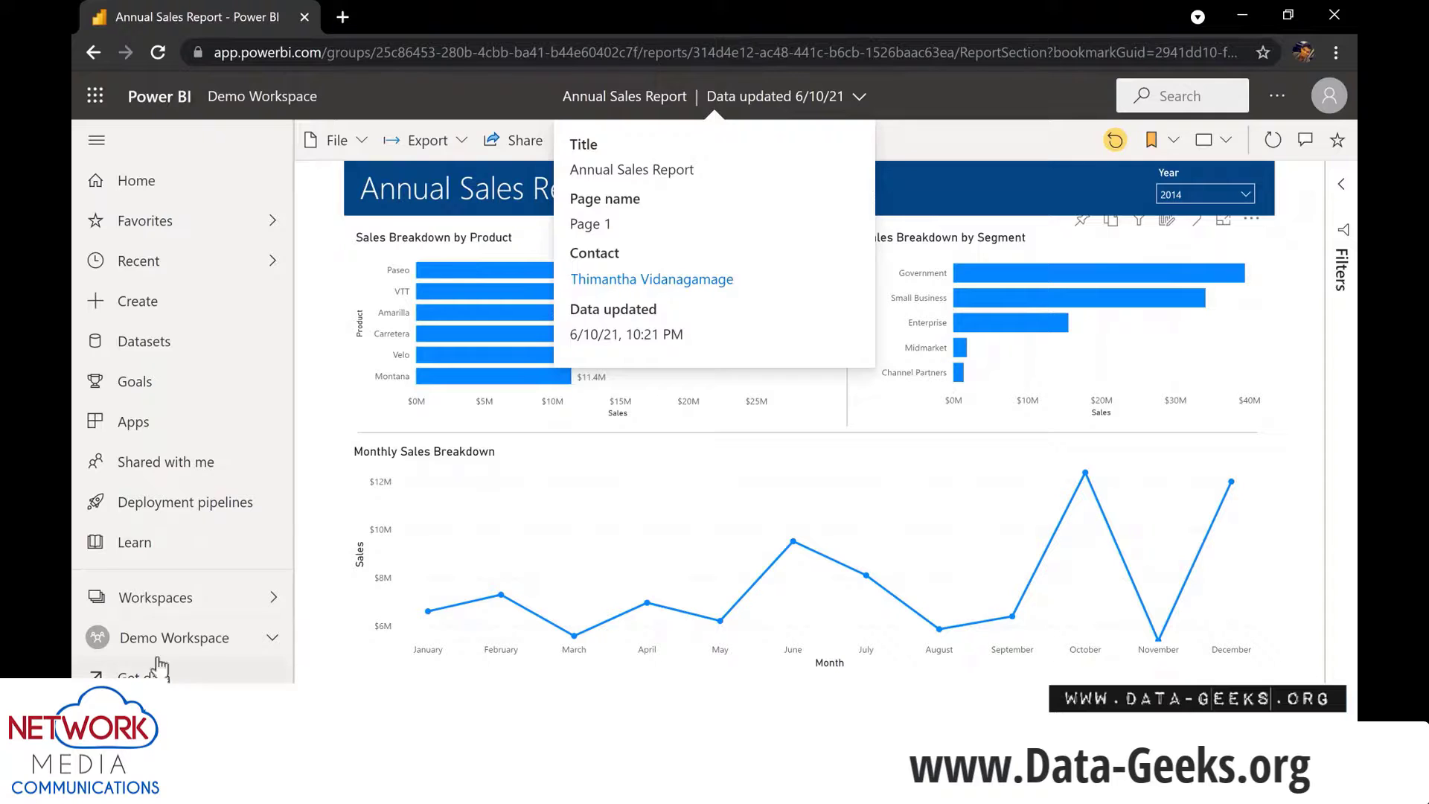
left_click(176, 642)
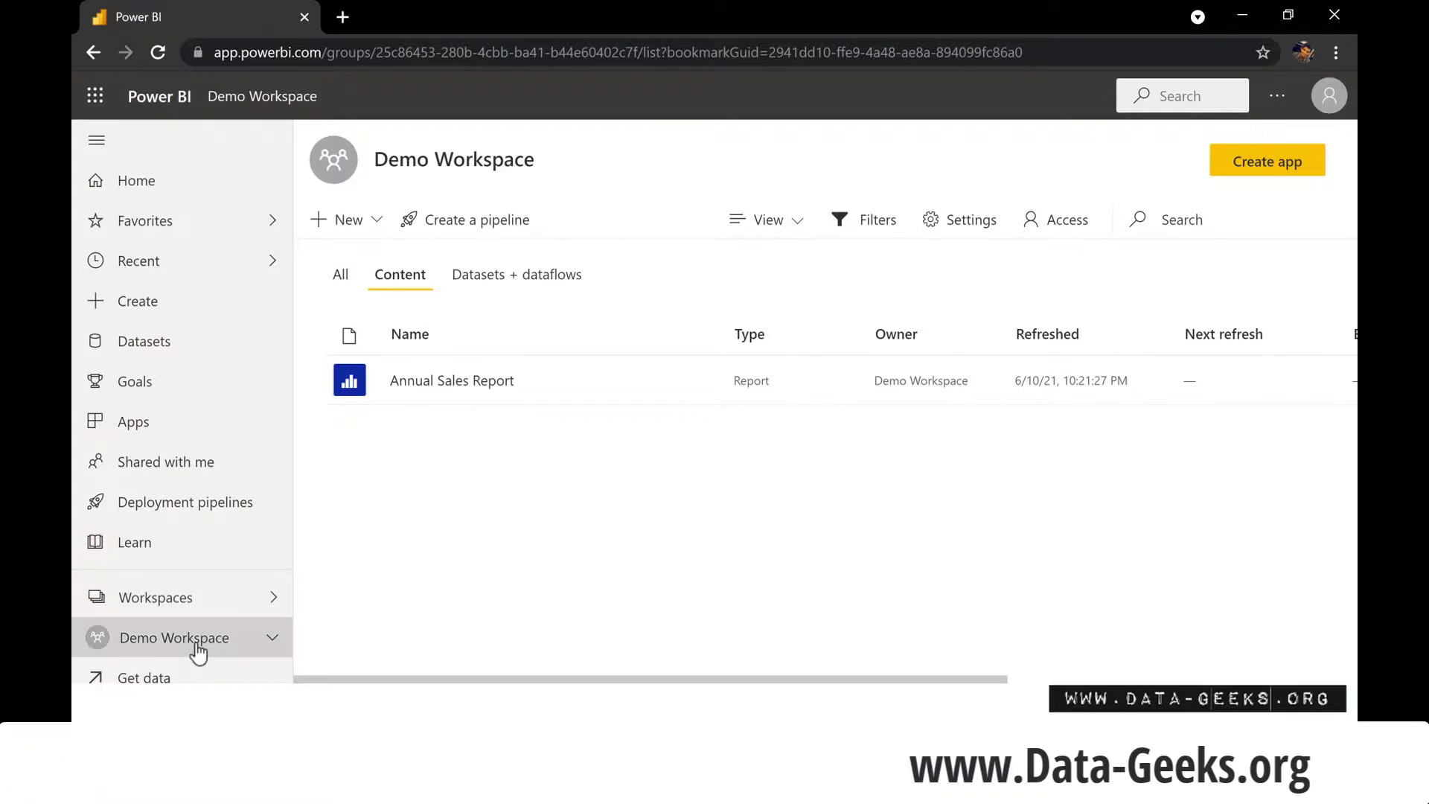
left_click(482, 385)
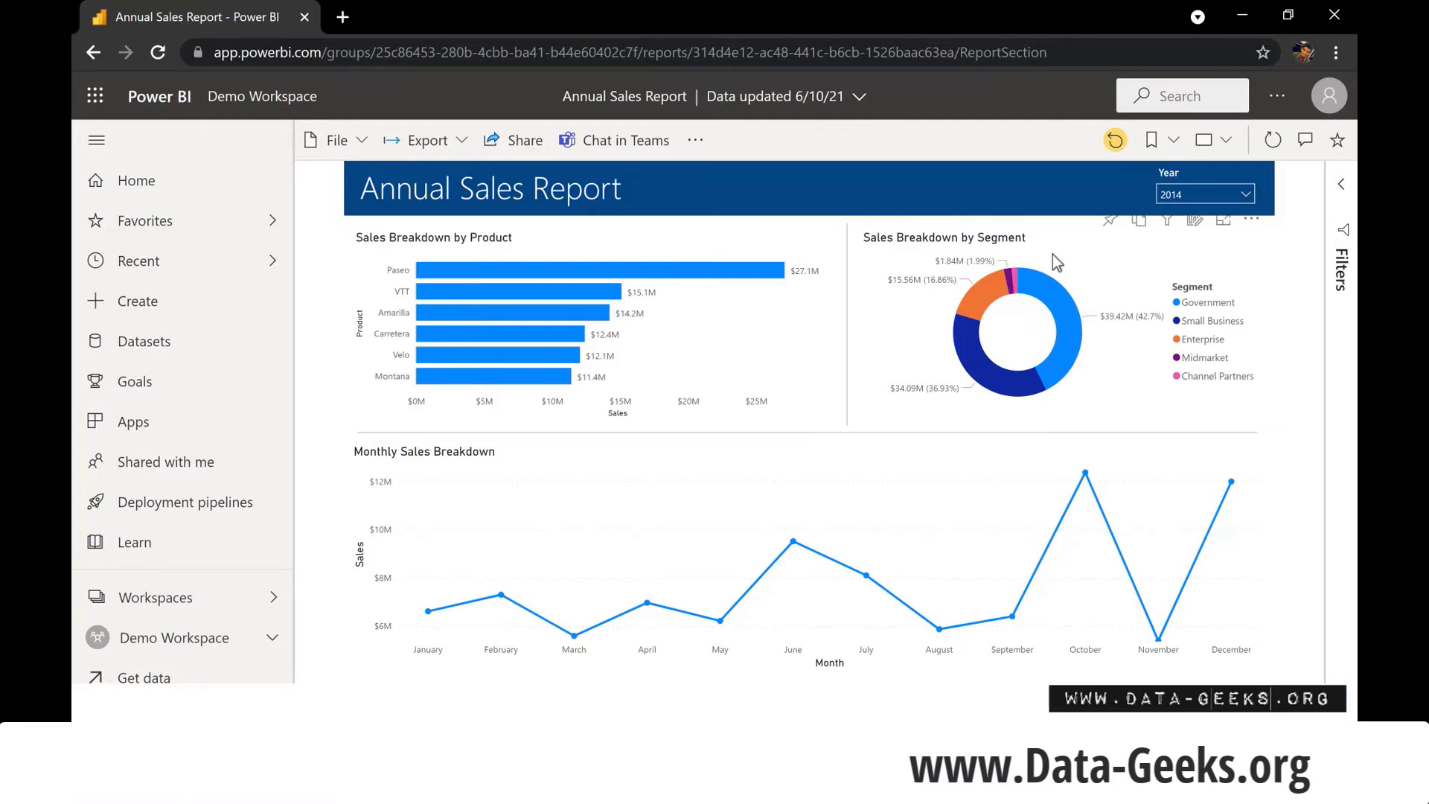
Apply the My Sales Report personal bookmark to restore the personalized view of the report
left_click(1173, 142)
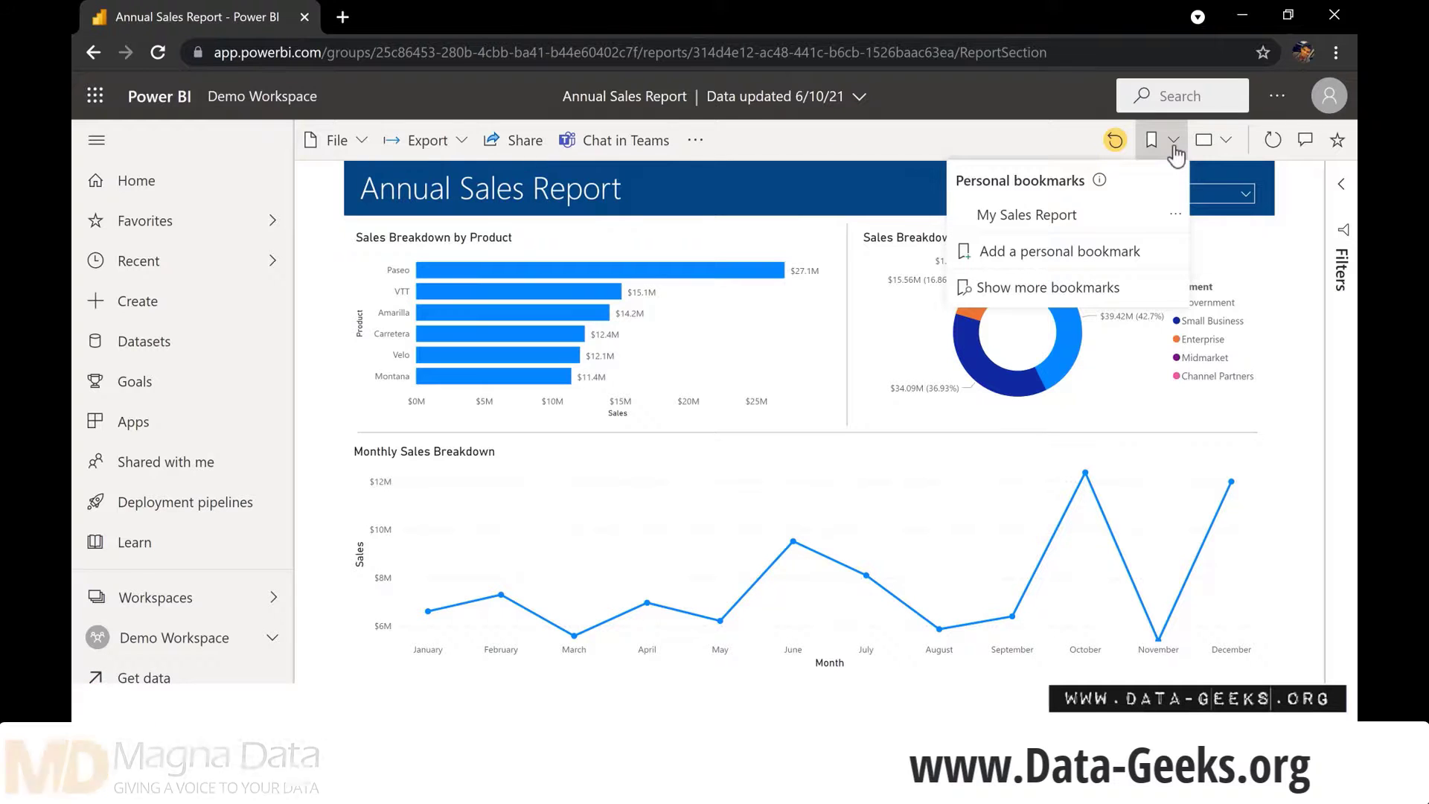
left_click(1059, 231)
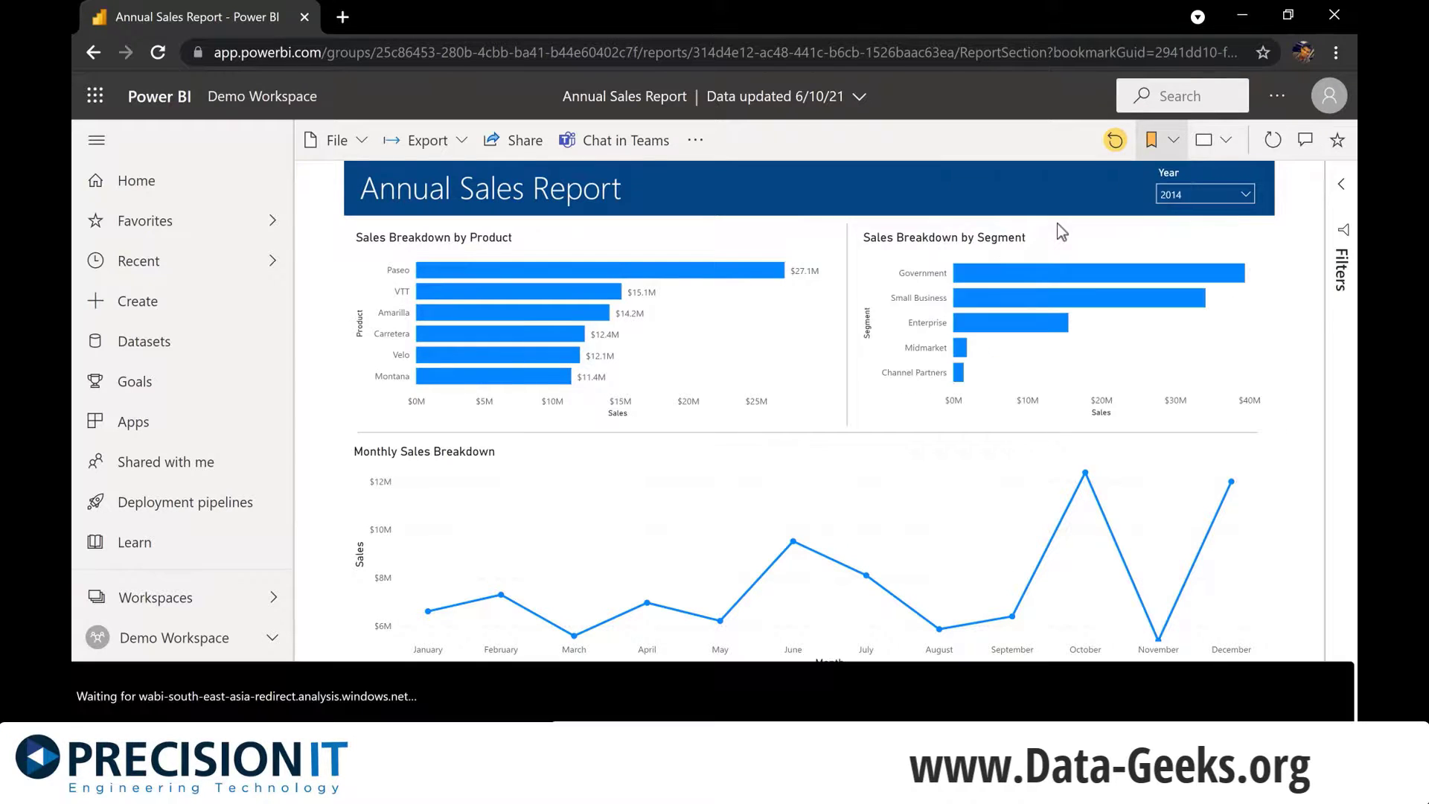